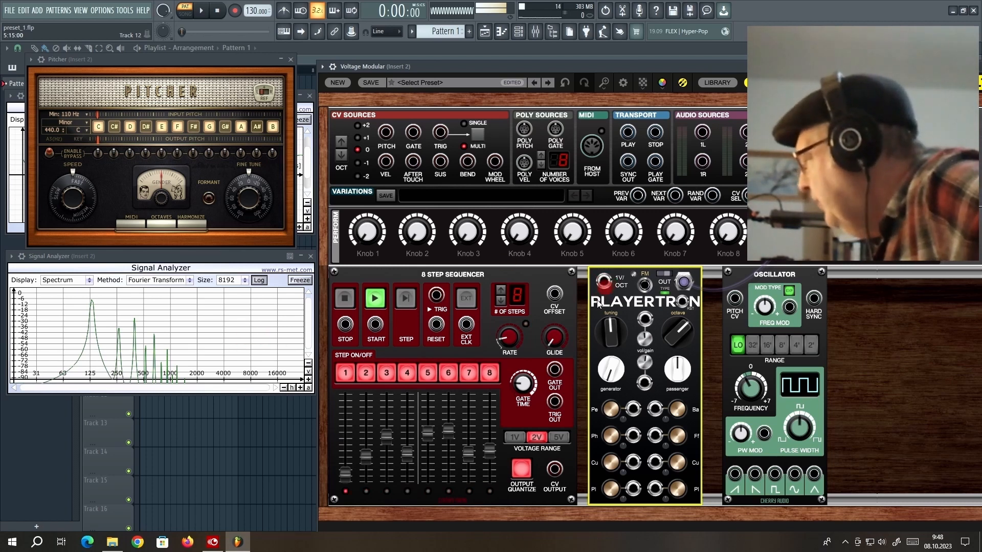
Step: Patch the sequencer's CV OUTPUT into Playertron's 1V/OCT jack and raise the octave to 5
left_click_drag(556, 469, 603, 281)
left_click_drag(554, 469, 522, 404)
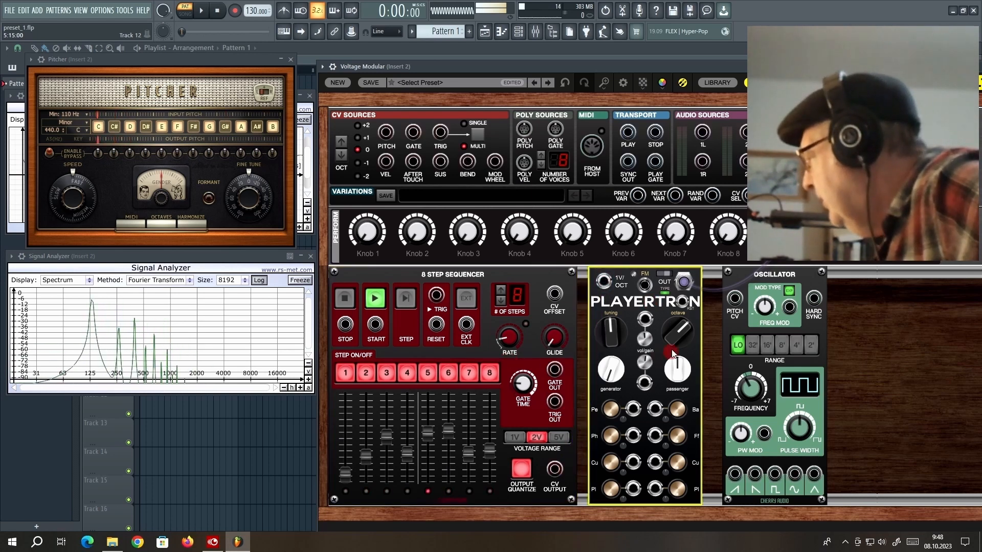
mouse_move(678, 344)
left_mouse_down()
mouse_move(688, 353)
mouse_move(685, 346)
left_mouse_up()
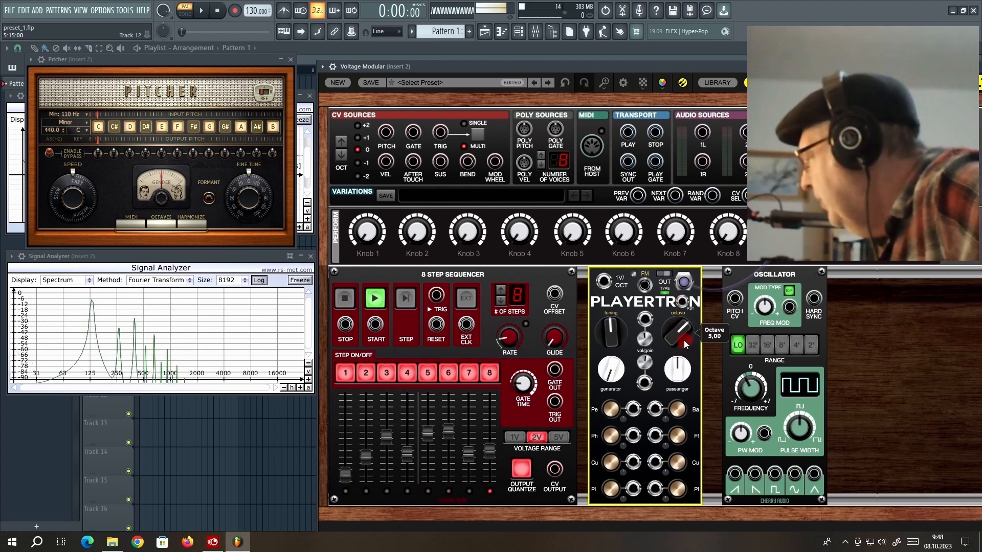
Step: Detune Playertron slightly downward to about -0,08
left_click(610, 334)
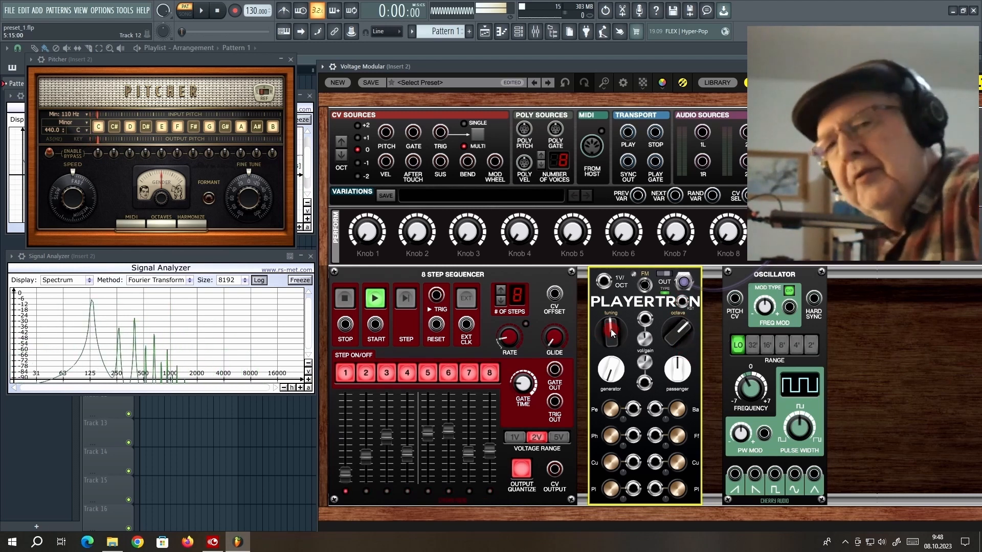
mouse_move(612, 331)
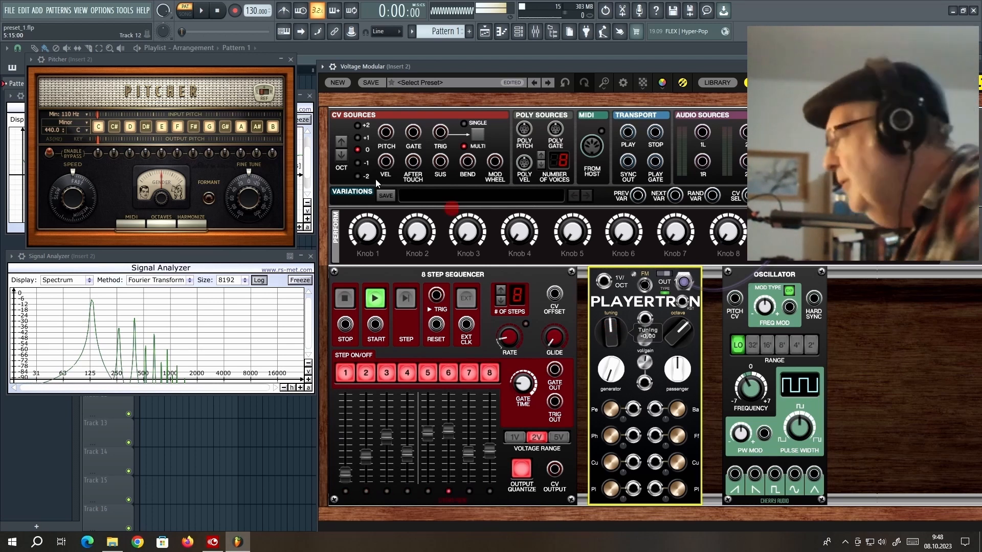
left_click(176, 94)
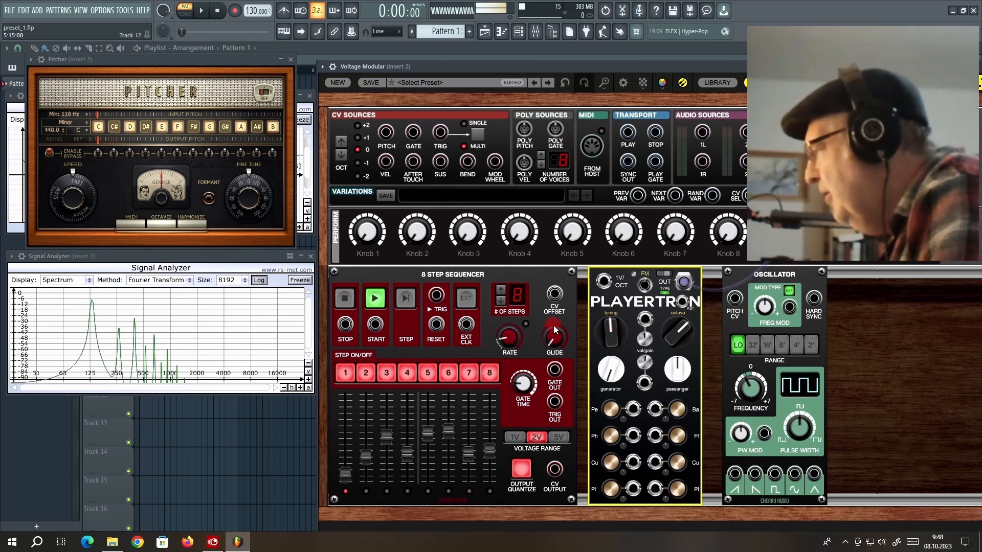
mouse_move(611, 324)
left_mouse_down()
mouse_move(615, 415)
mouse_move(615, 214)
mouse_move(620, 325)
left_mouse_up()
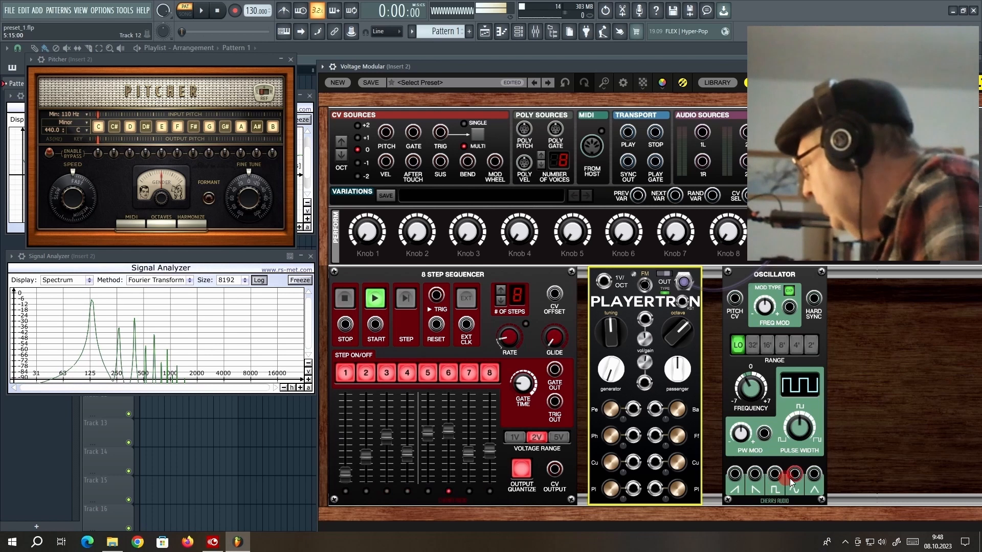
Step: Patch the Oscillator's sine output into Playertron's FM jack with FM Trim at 200%
mouse_move(795, 476)
left_mouse_down()
mouse_move(678, 307)
mouse_move(652, 292)
left_mouse_up()
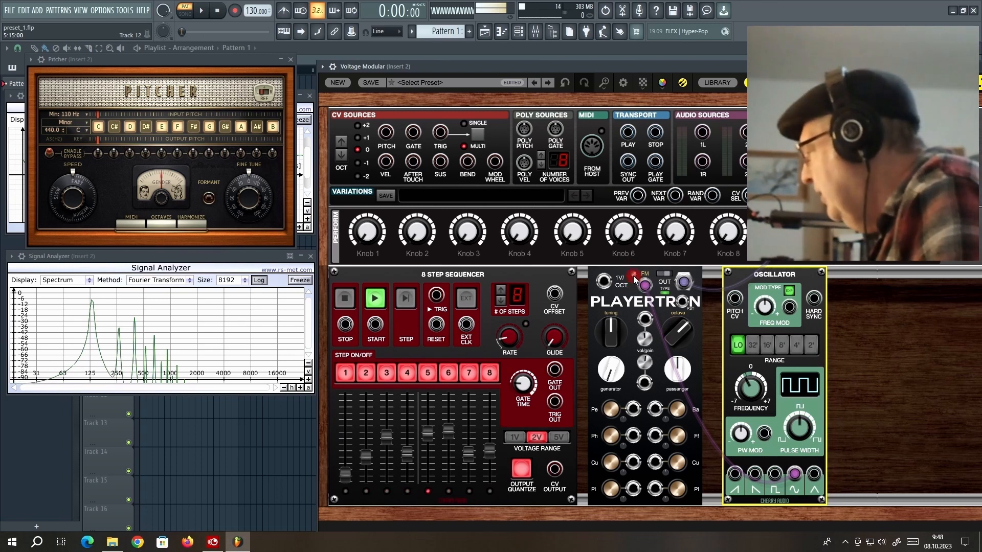
left_click_drag(633, 279, 639, 154)
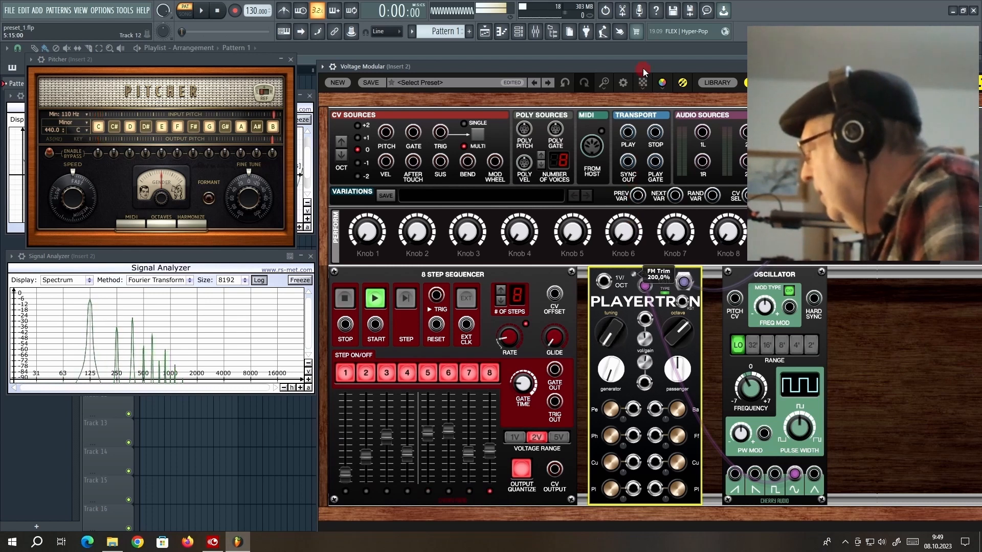
left_click_drag(644, 68, 645, 76)
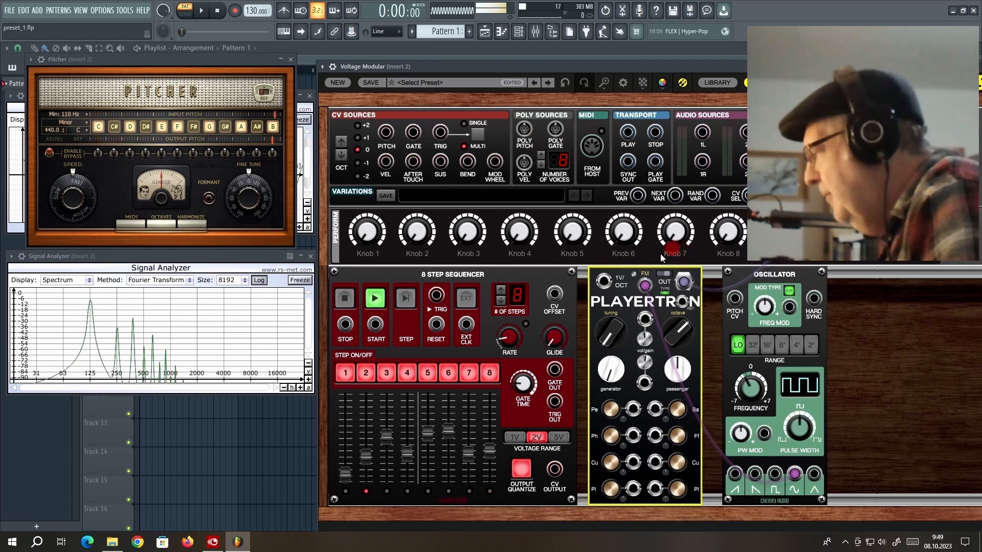
left_click_drag(660, 258, 646, 288)
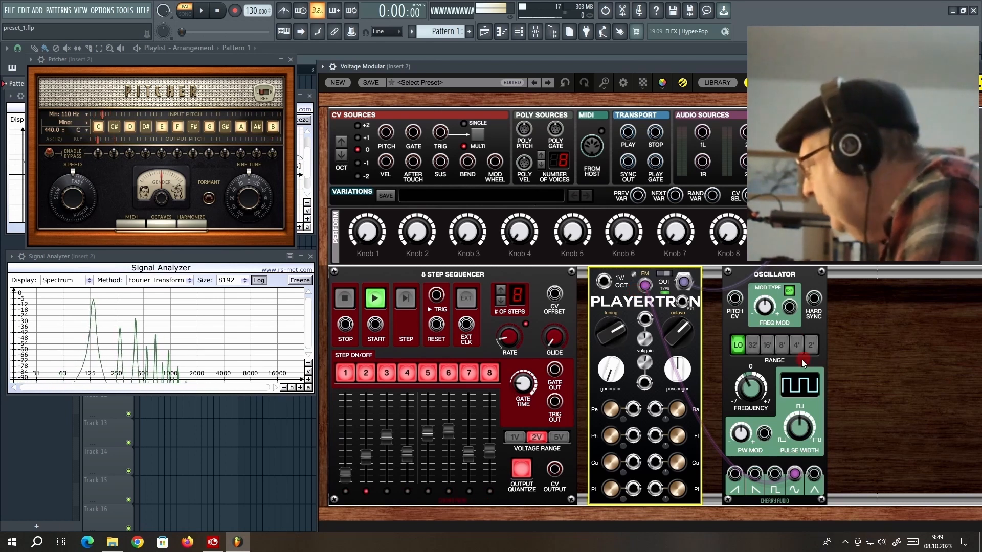
Step: Step the Oscillator range through 8', 2', 32' and 16', finishing on LO
left_click(781, 349)
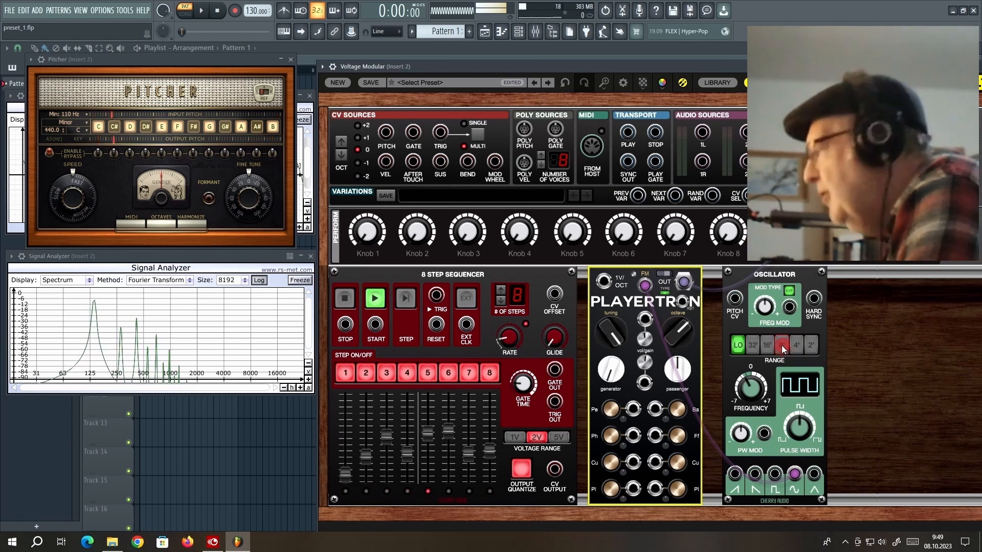
left_click(781, 345)
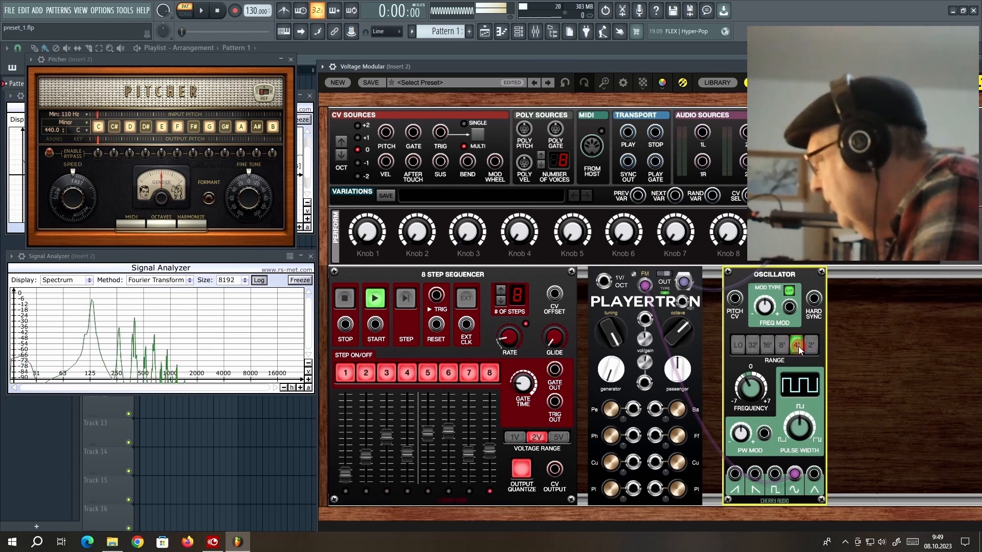
left_click(812, 345)
left_click(685, 342)
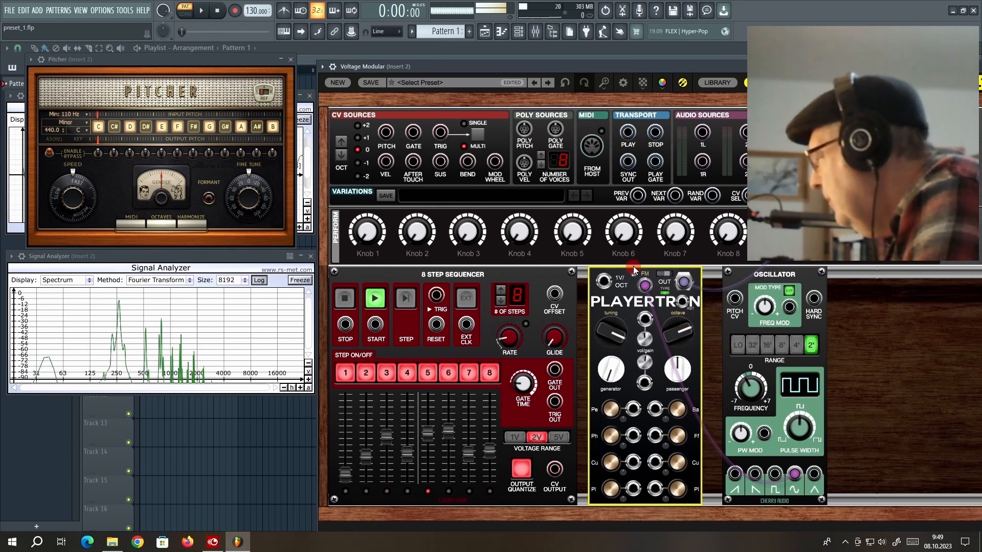
mouse_move(633, 262)
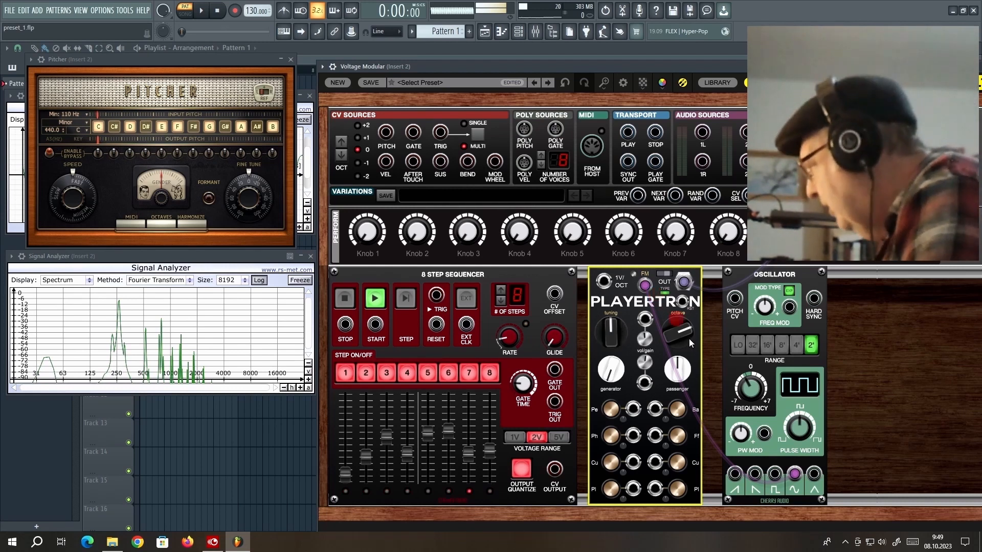
left_click(754, 345)
left_click(768, 345)
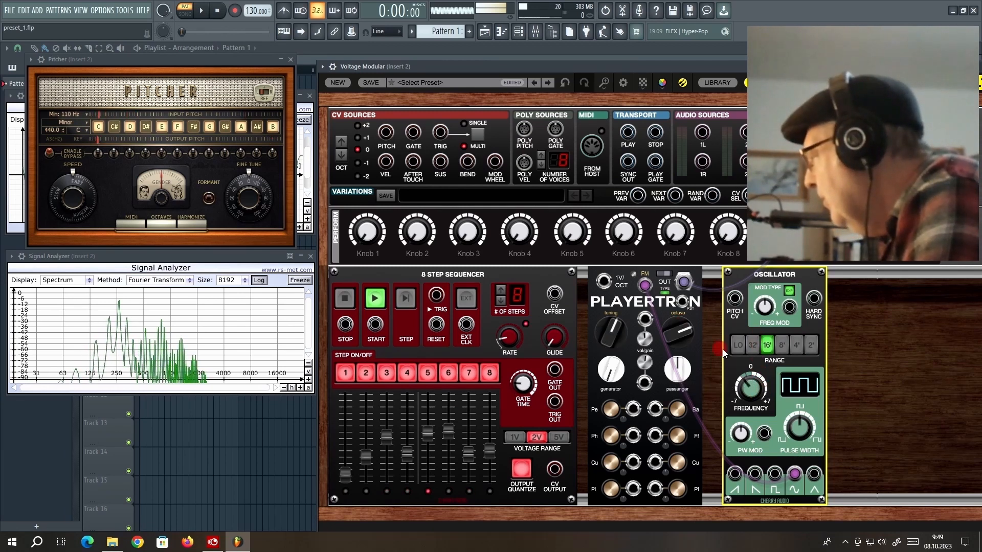
left_click(736, 347)
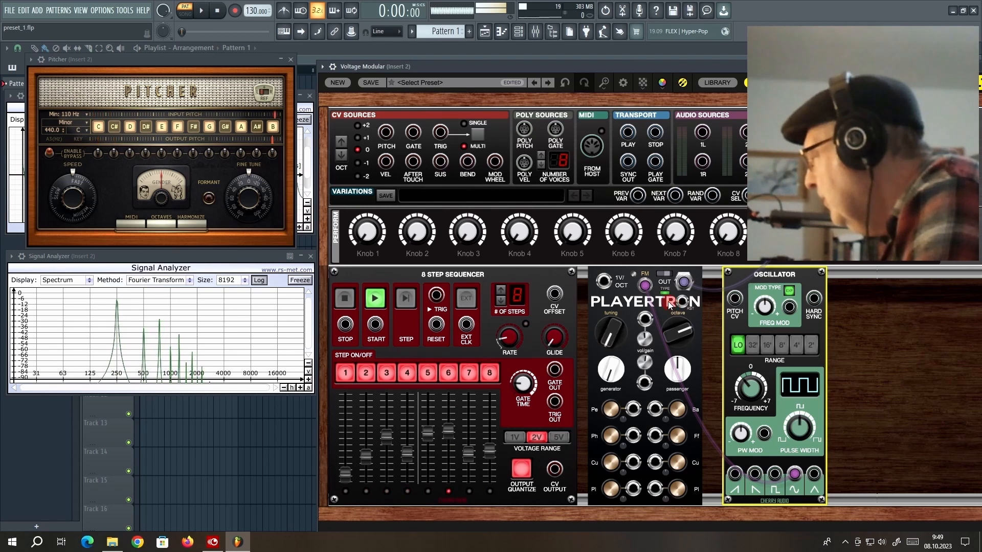
Step: Turn the Oscillator's FREQUENCY knob until Initial Frequency reads -0,85
left_click_drag(748, 390, 757, 327)
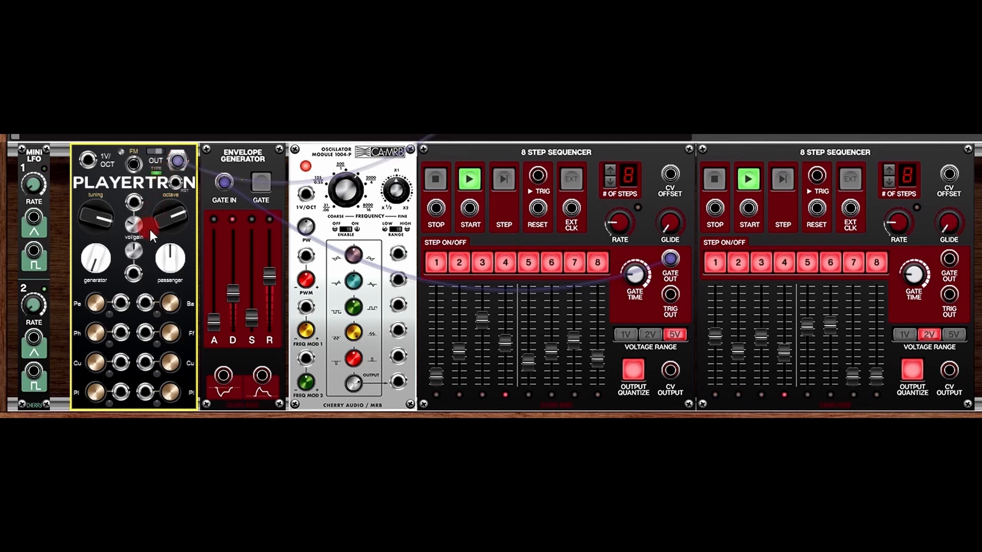
Step: Try lower levels on Playertron's vol/gain knob, then turn it back up
mouse_move(130, 230)
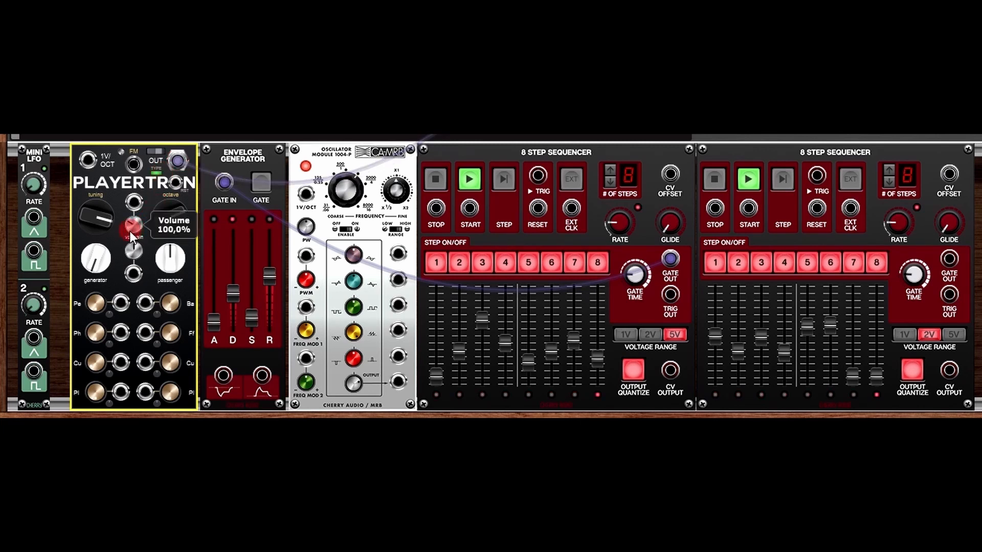
mouse_move(128, 223)
left_mouse_down()
mouse_move(127, 178)
mouse_move(142, 142)
mouse_move(140, 210)
left_mouse_up()
left_click_drag(141, 255, 145, 170)
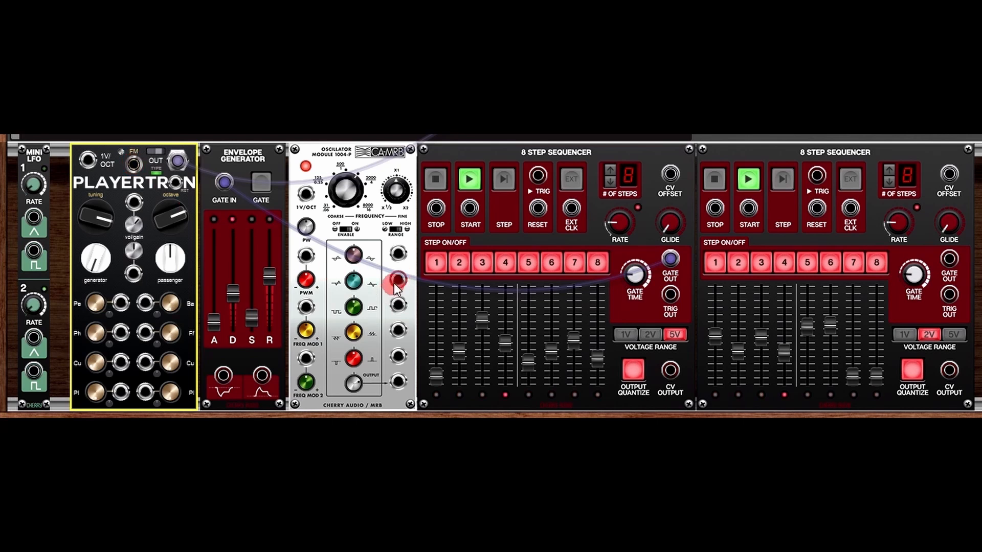
Step: Patch the 1004-T oscillator output into Playertron's vol/gain input and lower its coarse frequency to 1000 Hz
left_click_drag(399, 260, 135, 205)
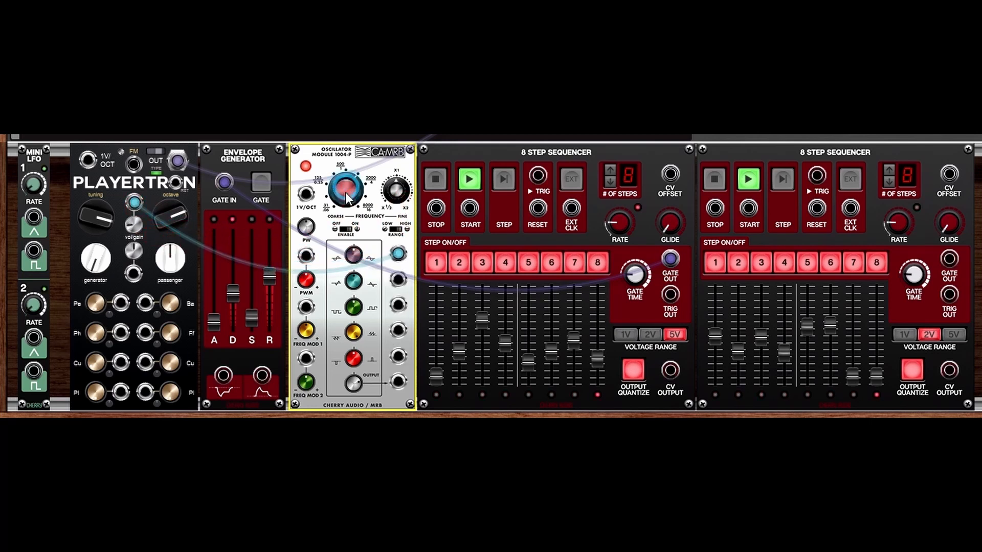
mouse_move(344, 202)
left_mouse_down()
mouse_move(352, 244)
mouse_move(352, 198)
left_mouse_up()
mouse_move(353, 197)
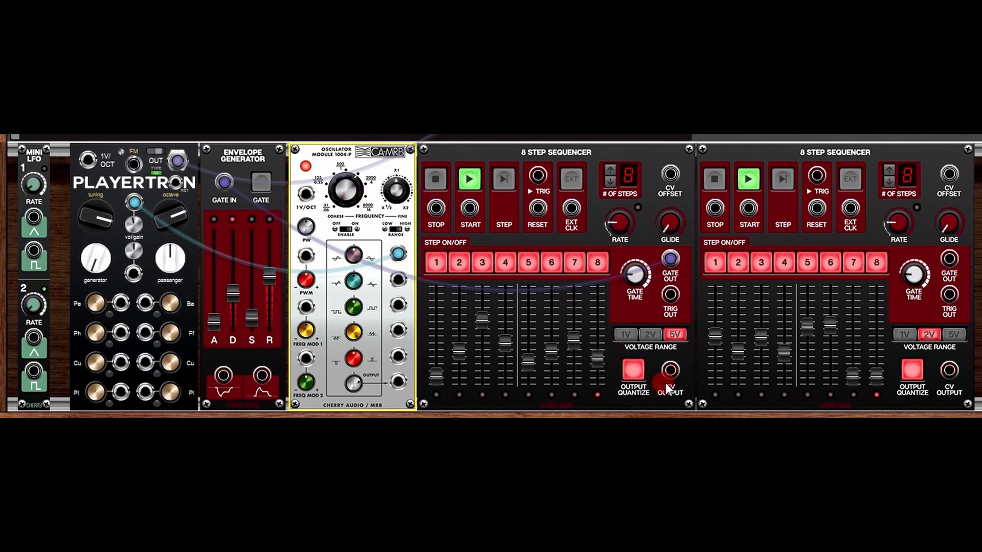
Step: Patch sequencer 1's CV into the 1004-T's 1V/OCT and sequencer 2's CV into Playertron's 1V/OCT
mouse_move(670, 370)
left_mouse_down()
mouse_move(515, 307)
mouse_move(314, 203)
left_mouse_up()
left_click(739, 350)
left_click_drag(949, 371, 89, 166)
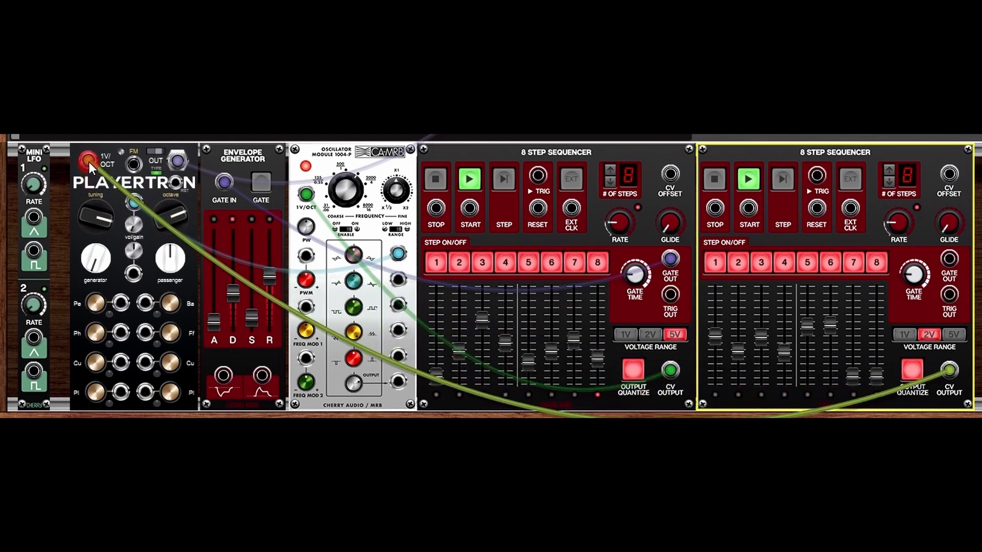
left_click(853, 263)
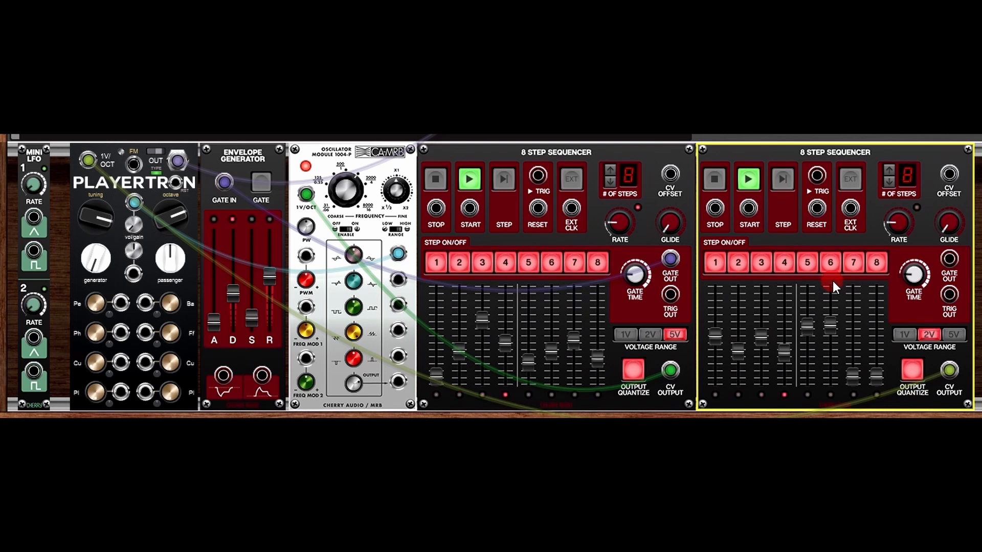
Step: Set the first sequencer's RATE to about 134,6 bpm and the second's to about 70 bpm
left_click_drag(621, 226, 618, 198)
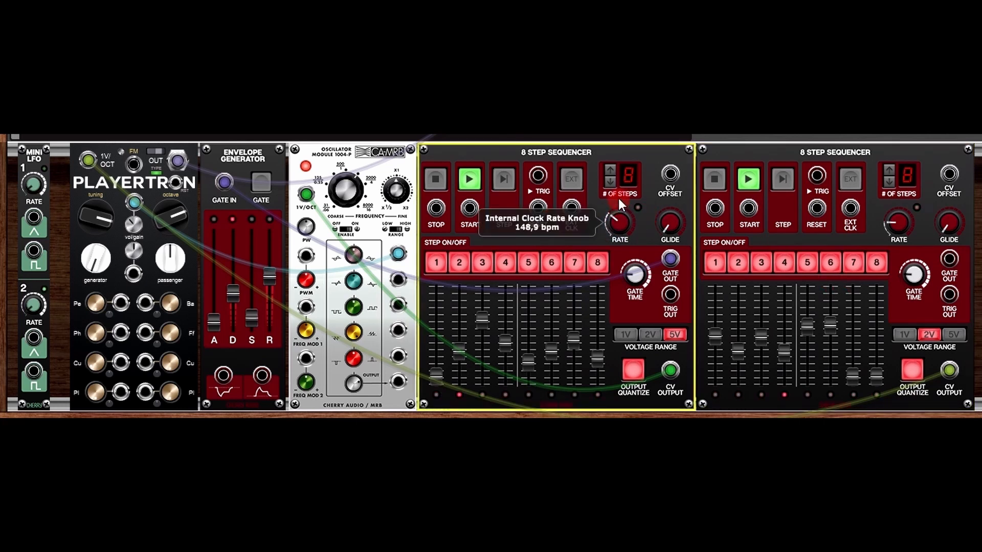
left_click_drag(618, 198, 615, 218)
mouse_move(899, 226)
left_mouse_down()
mouse_move(907, 166)
mouse_move(901, 232)
left_mouse_up()
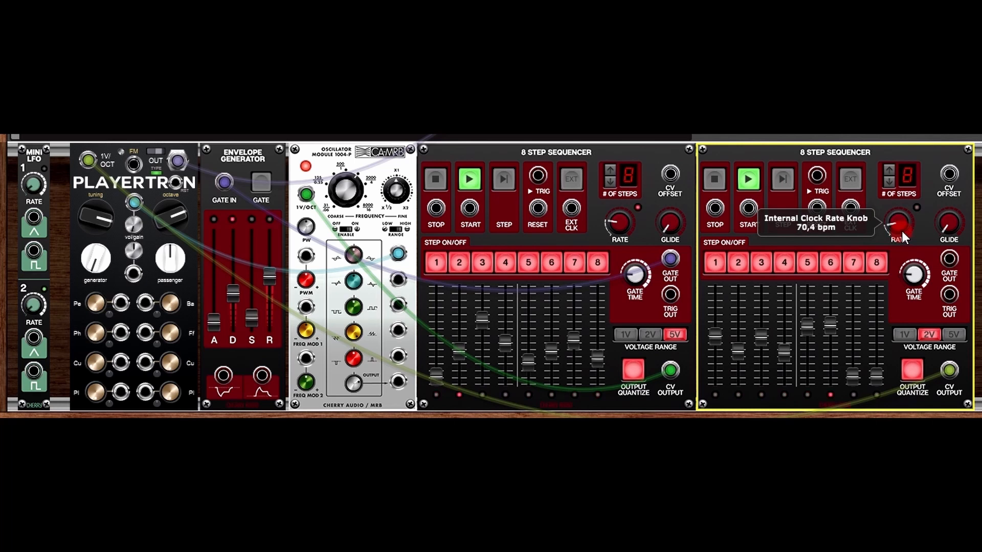
left_click_drag(619, 225, 623, 207)
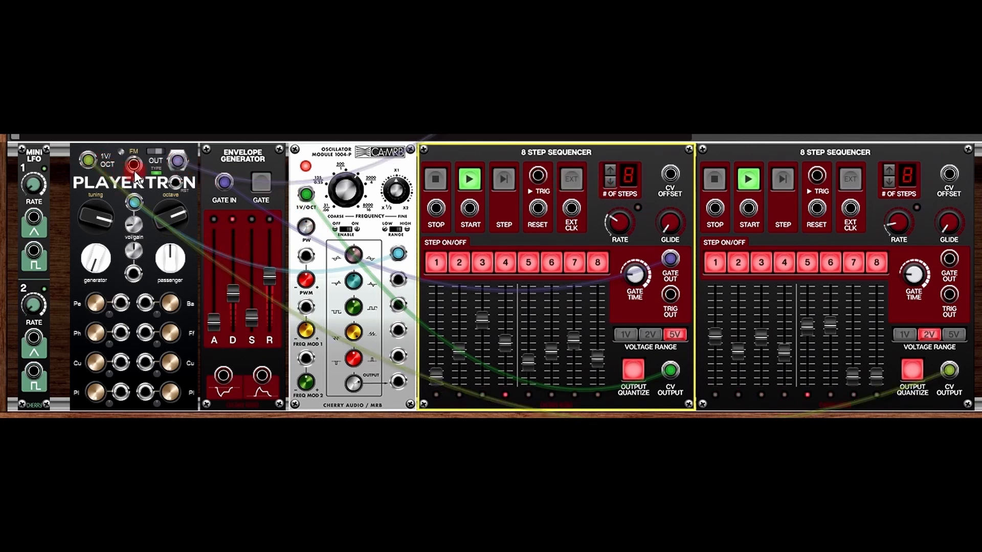
Step: Unplug the yellow pitch cable and the blue cable from Playertron
left_click(91, 159)
left_click_drag(91, 158, 266, 388)
left_click_drag(135, 201, 271, 399)
Step: Adjust Playertron's gain between 100% and 91%, settling near 52%
left_click_drag(133, 253, 145, 186)
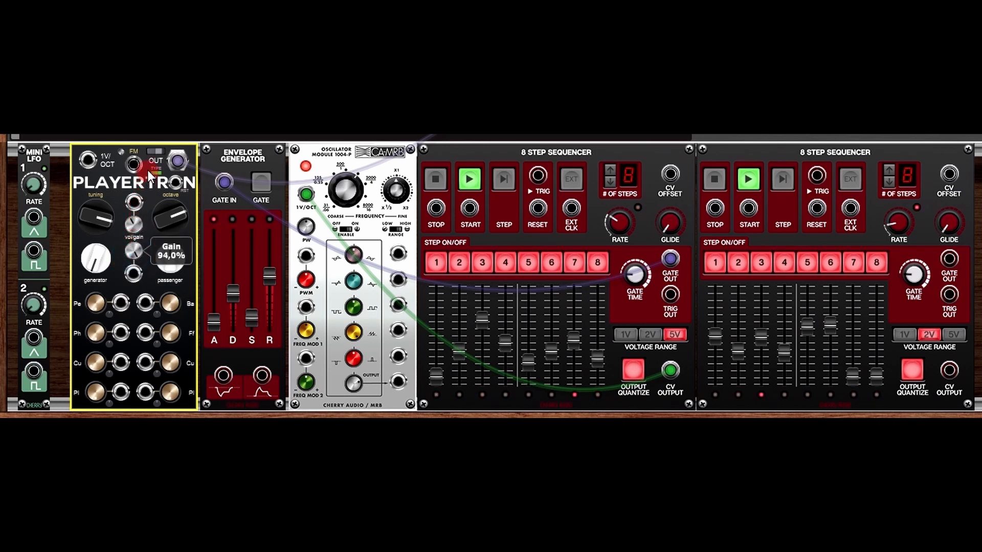
left_click_drag(132, 249, 153, 313)
mouse_move(150, 228)
left_mouse_down()
mouse_move(153, 206)
mouse_move(154, 245)
left_mouse_up()
left_click_drag(154, 289, 154, 315)
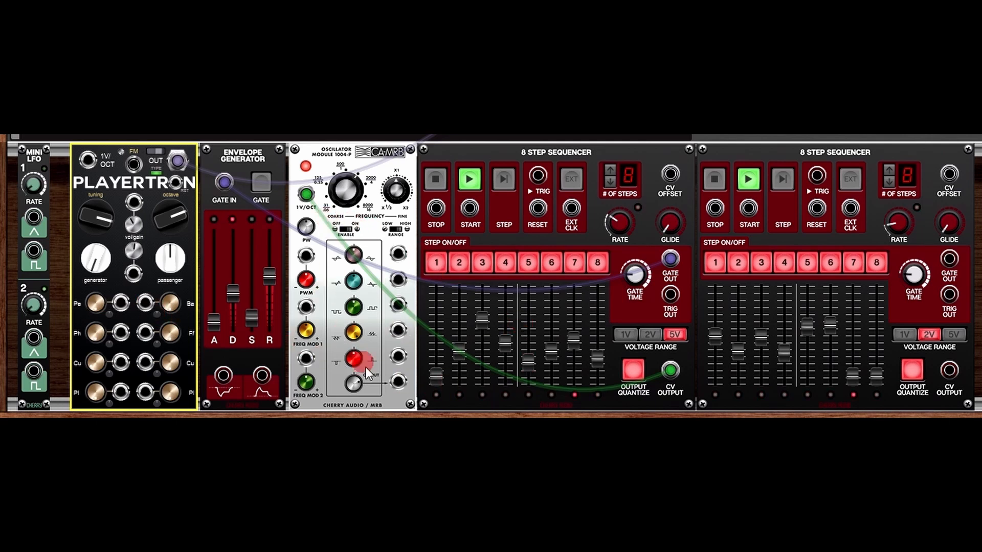
Step: Briefly patch and remove the oscillator cable, then connect sequencer 2's CV OUTPUT to Playertron's 1V/OCT
left_click_drag(398, 259, 134, 274)
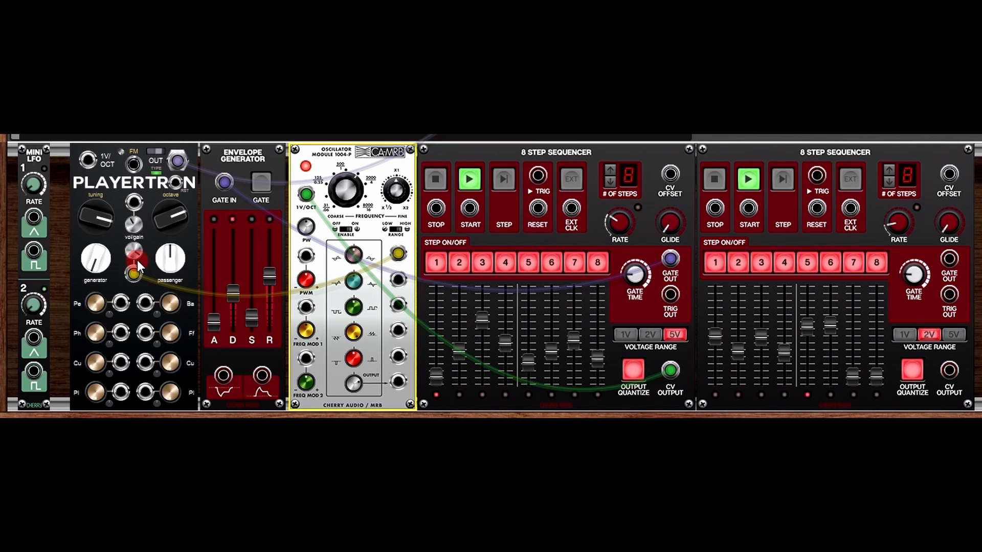
left_click_drag(134, 272, 297, 289)
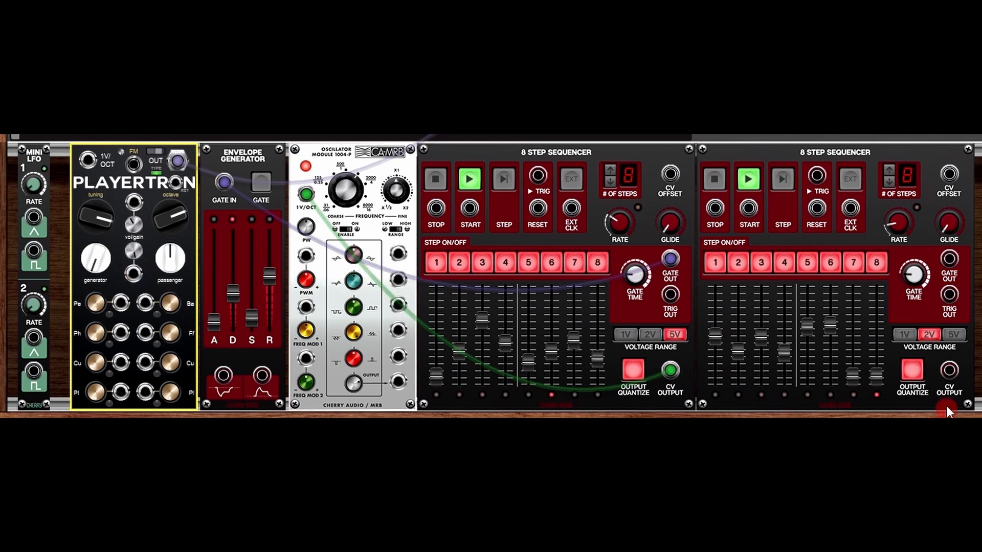
left_click_drag(950, 373, 89, 161)
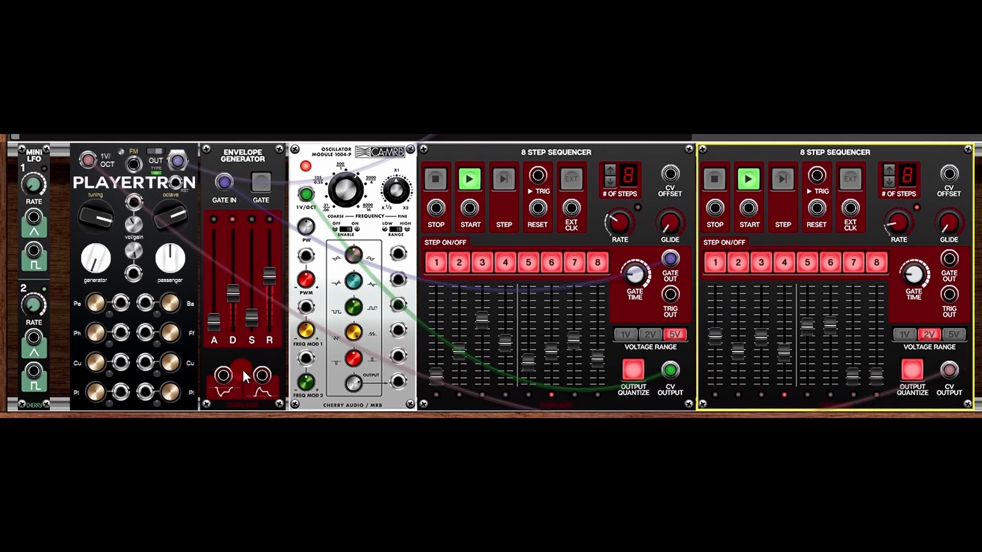
Step: Cable the Envelope Generator's output to the jack below Playertron's vol/gain knob
left_click_drag(262, 375, 135, 205)
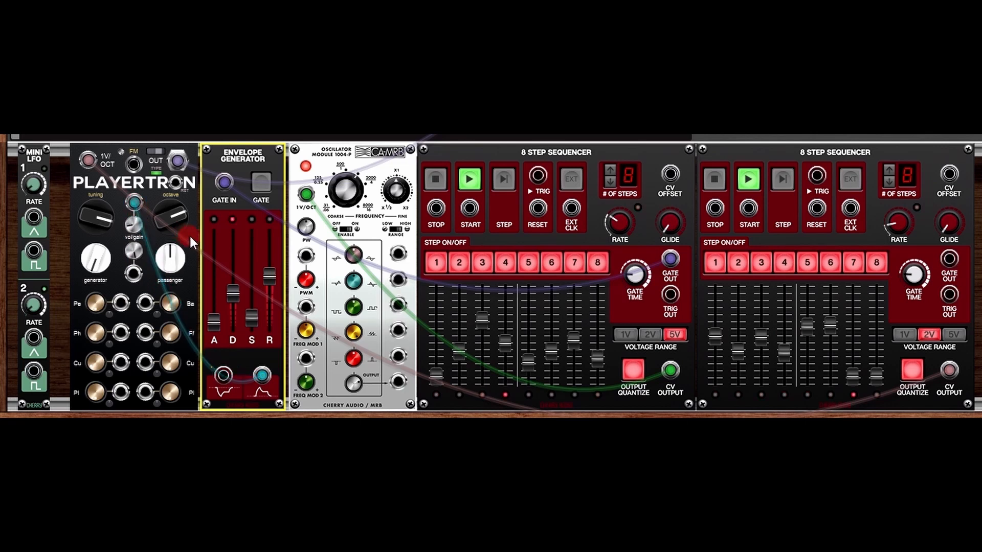
left_click_drag(223, 375, 262, 375)
left_click_drag(136, 203, 135, 274)
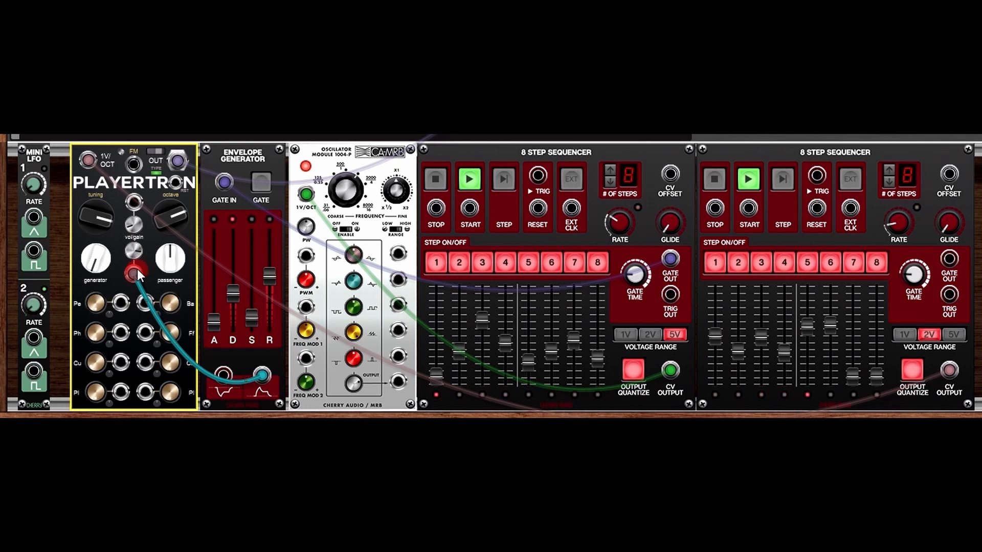
mouse_move(133, 271)
left_mouse_down()
mouse_move(127, 202)
mouse_move(135, 268)
left_mouse_up()
Step: Remove the old envelope cable, set Playertron's gain to 0%, and patch the envelope into vol/gain
left_click_drag(133, 273, 225, 253)
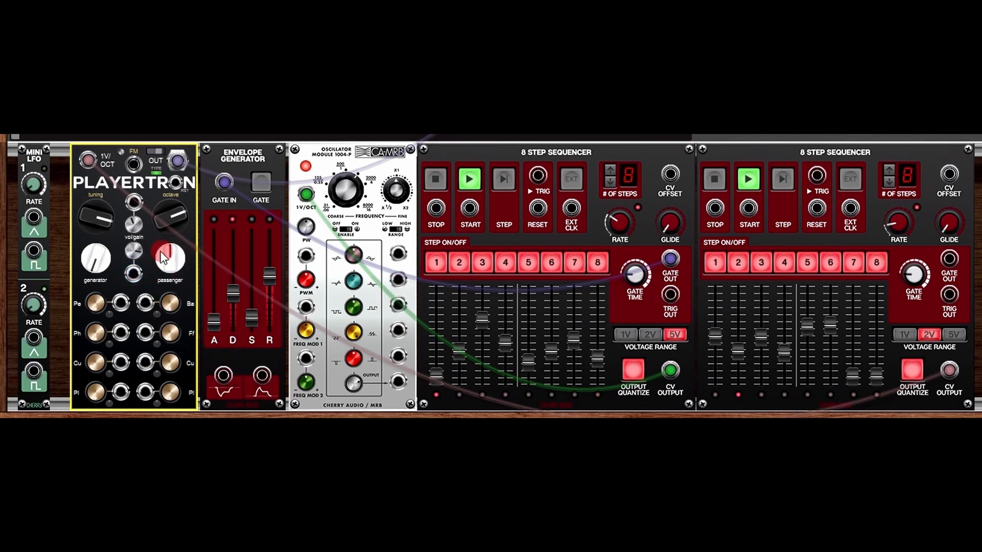
left_click_drag(134, 251, 186, 417)
left_click_drag(262, 377, 138, 275)
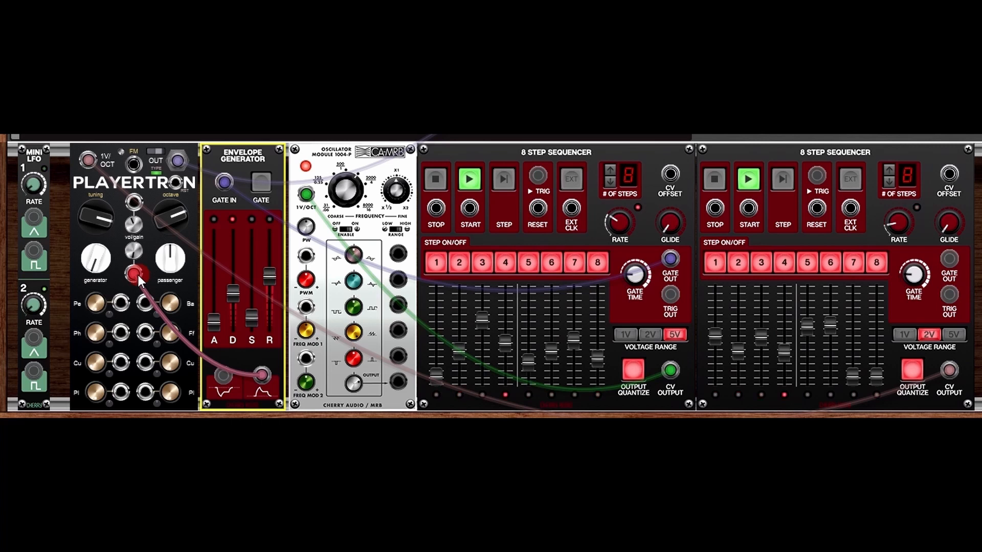
mouse_move(139, 275)
left_mouse_down()
mouse_move(161, 282)
mouse_move(135, 272)
left_mouse_up()
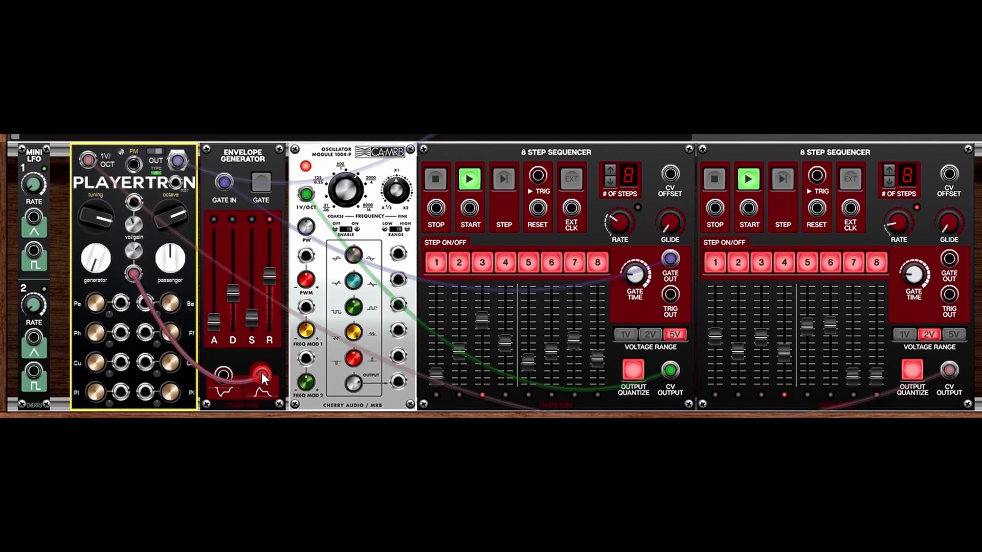
Step: Re-patch the Envelope Generator output into Playertron's vol/gain input
left_click_drag(261, 372, 223, 373)
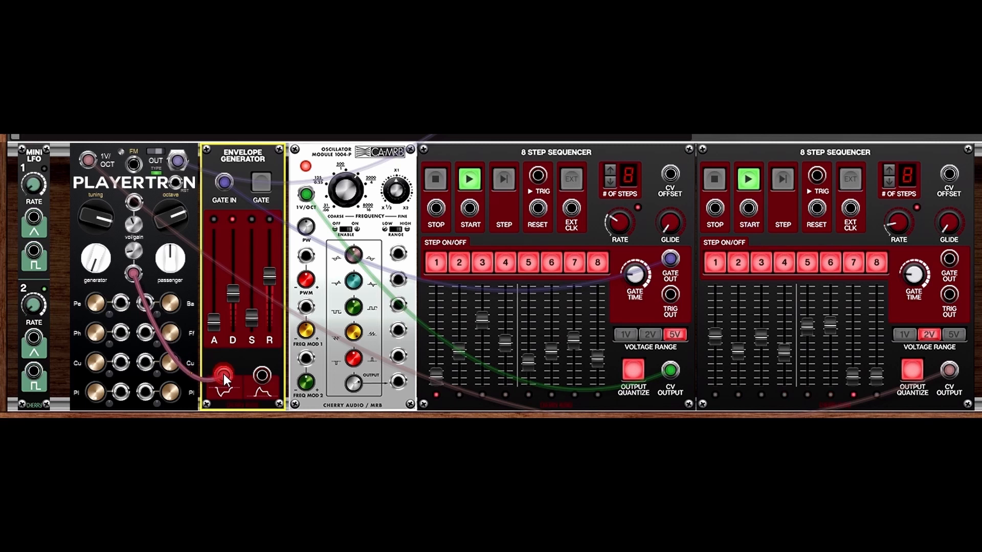
left_click_drag(143, 283, 162, 349)
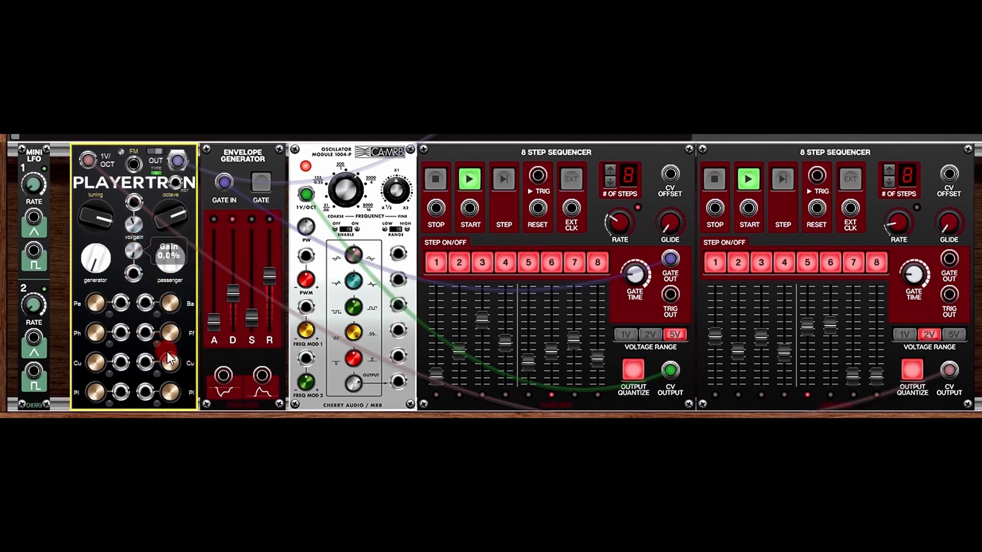
left_click_drag(266, 370, 137, 278)
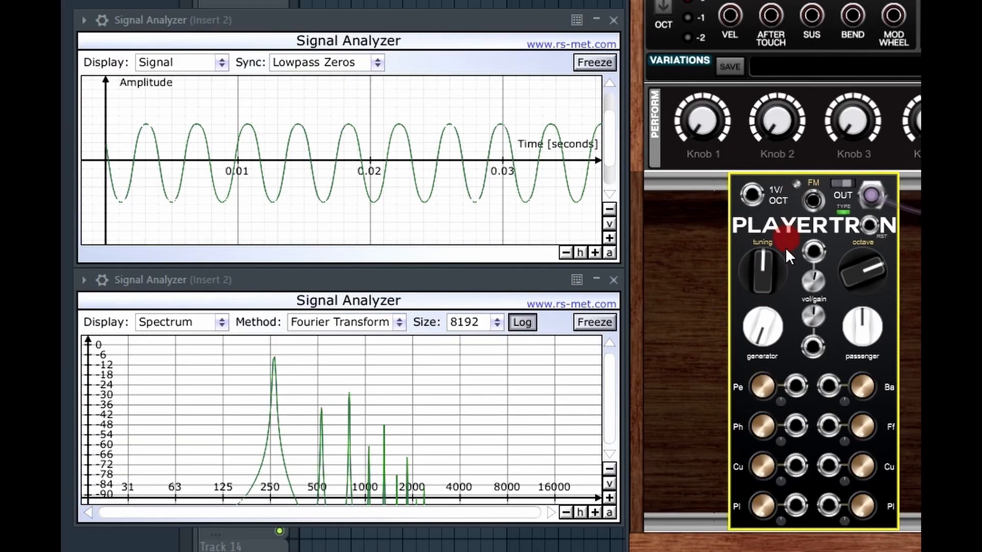
mouse_move(772, 325)
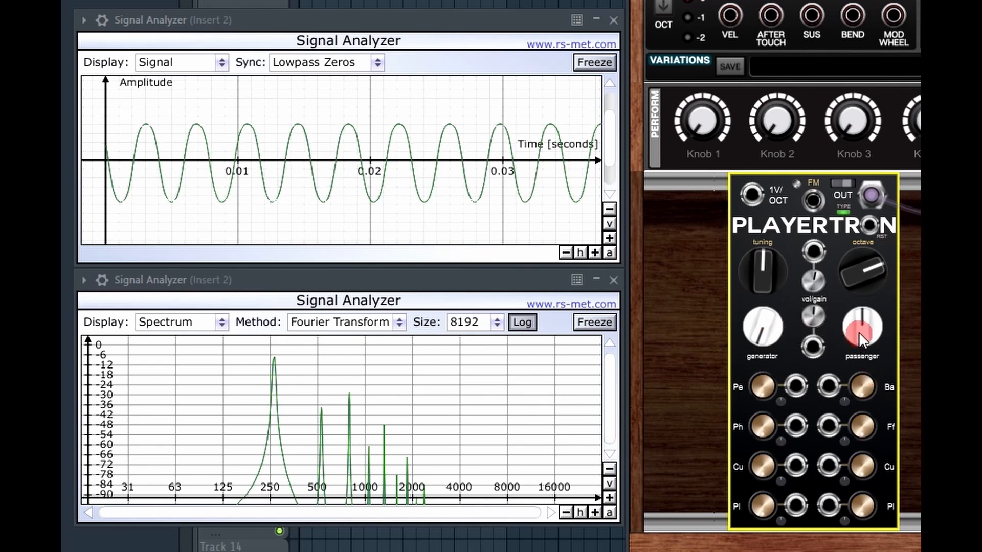
mouse_move(858, 332)
mouse_move(857, 388)
left_mouse_down()
mouse_move(880, 303)
mouse_move(900, 278)
mouse_move(872, 375)
mouse_move(883, 428)
mouse_move(861, 383)
left_mouse_up()
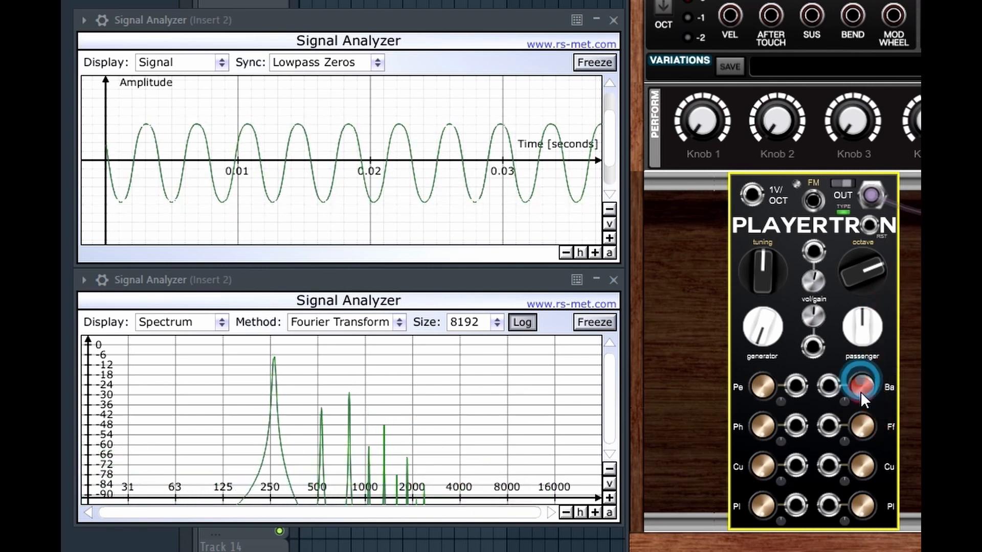
mouse_move(864, 398)
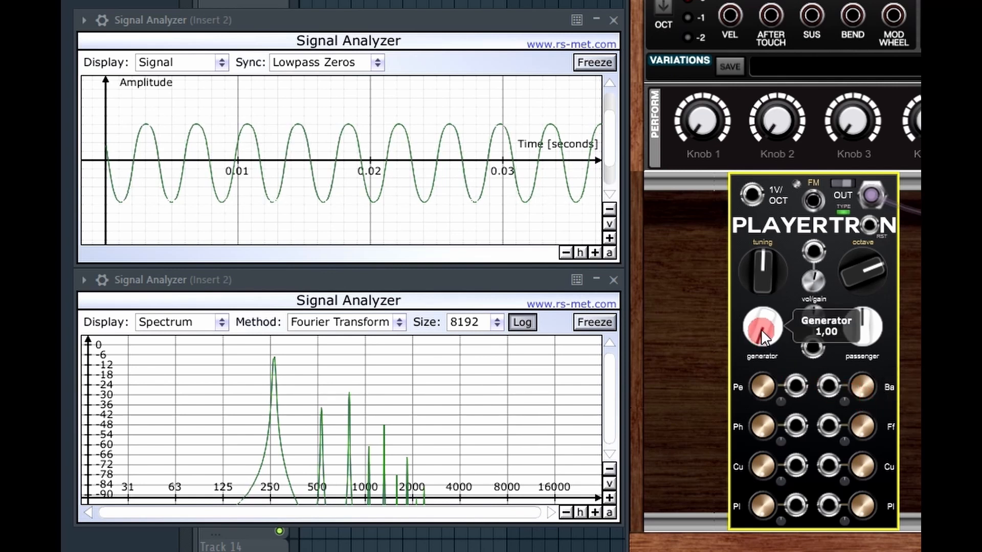
left_click_drag(762, 323, 767, 364)
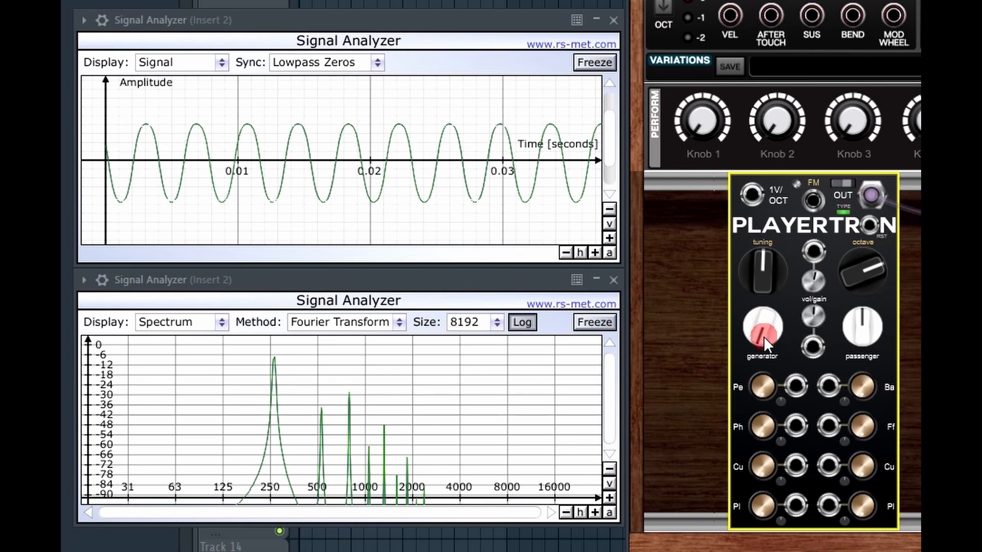
mouse_move(763, 337)
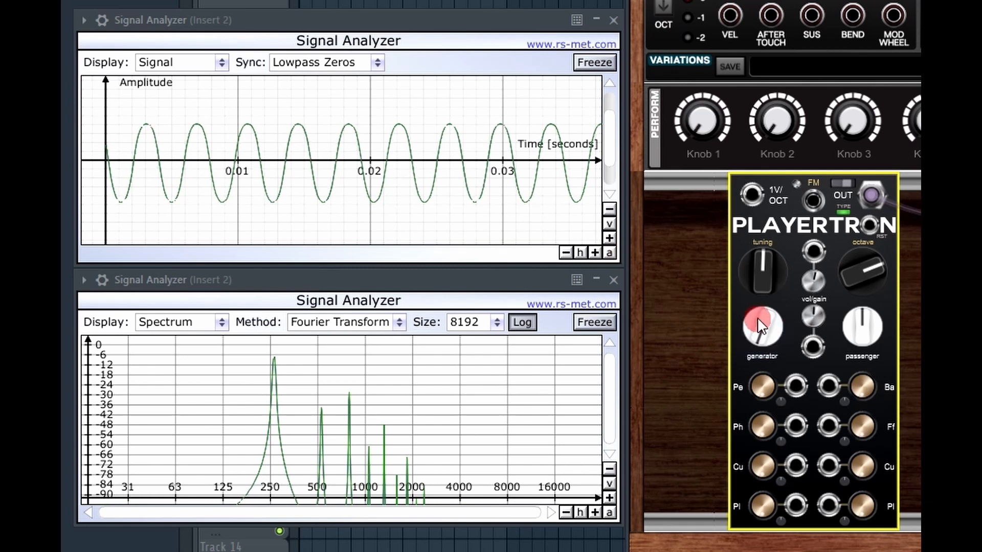
left_click_drag(758, 327, 753, 295)
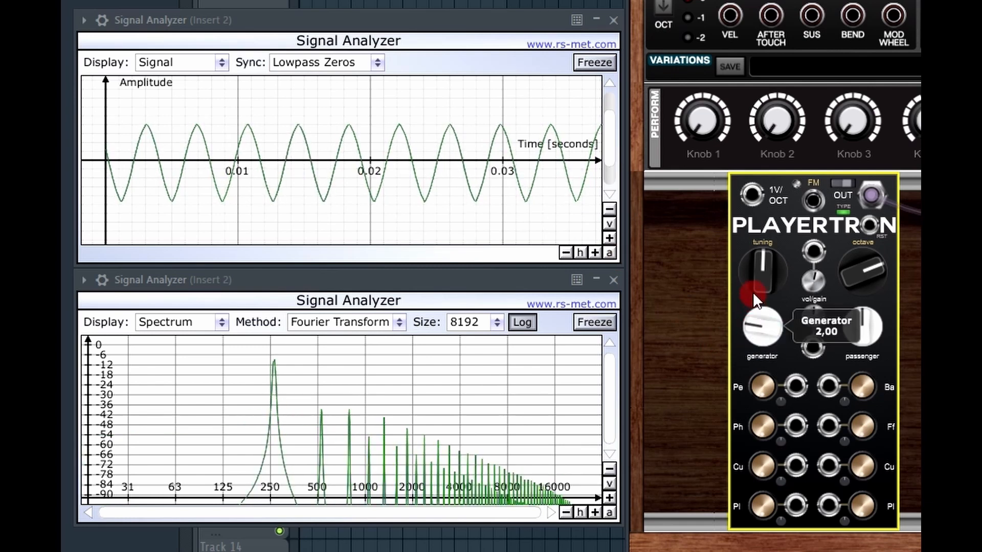
Step: Raise the Playertron generator through 4 up to 5, producing narrow spikes
left_click(757, 329)
left_click_drag(758, 331, 763, 311)
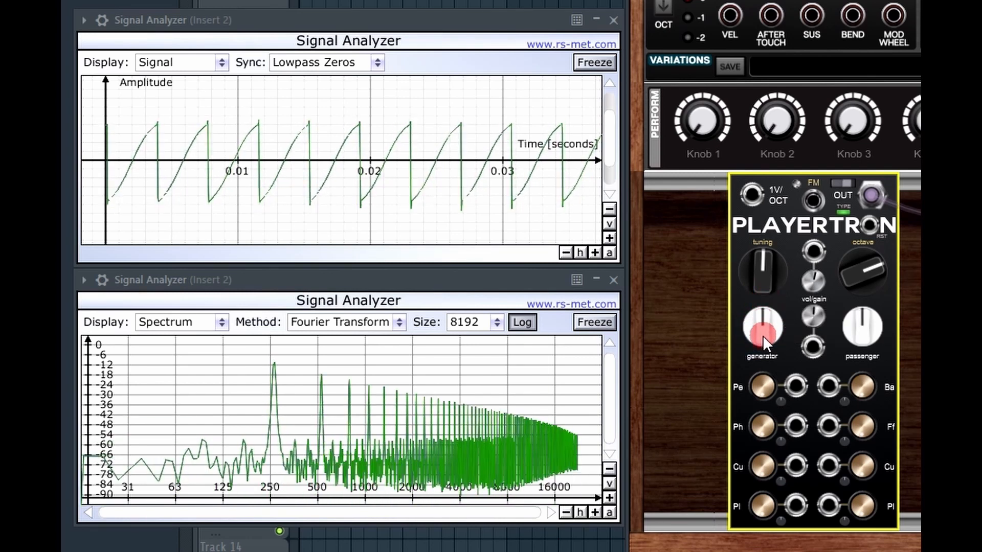
mouse_move(763, 335)
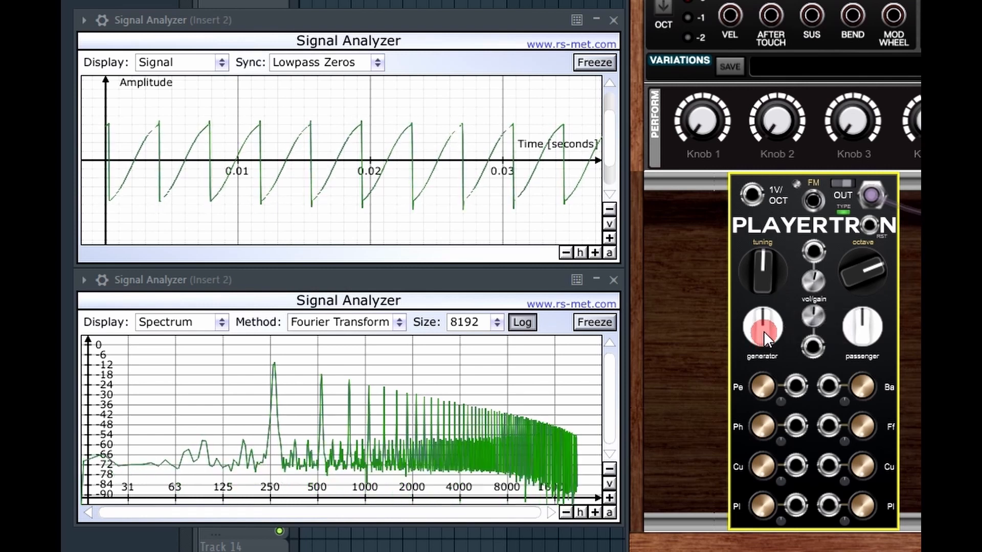
left_click_drag(767, 332, 767, 290)
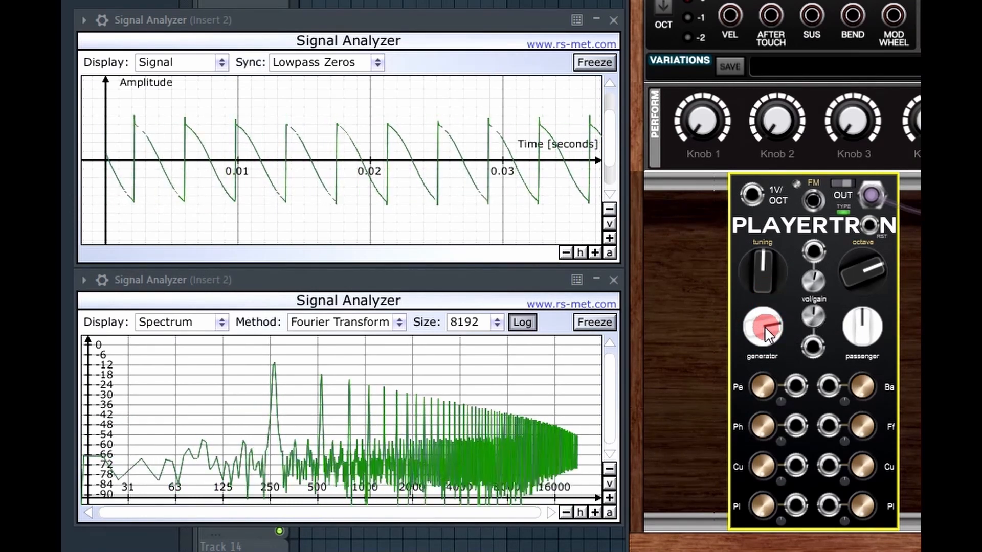
left_click_drag(761, 330, 786, 265)
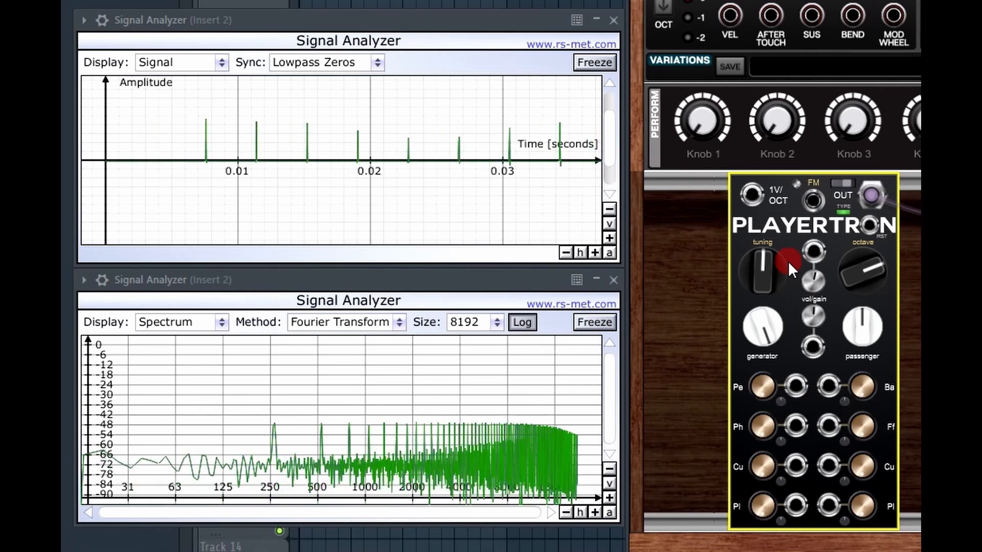
Step: Lower the generator back through 4 (sawtooth) to 3, ending on a sine-like wave
left_click_drag(762, 324, 762, 365)
left_click_drag(761, 327, 766, 364)
left_click_drag(760, 319, 772, 460)
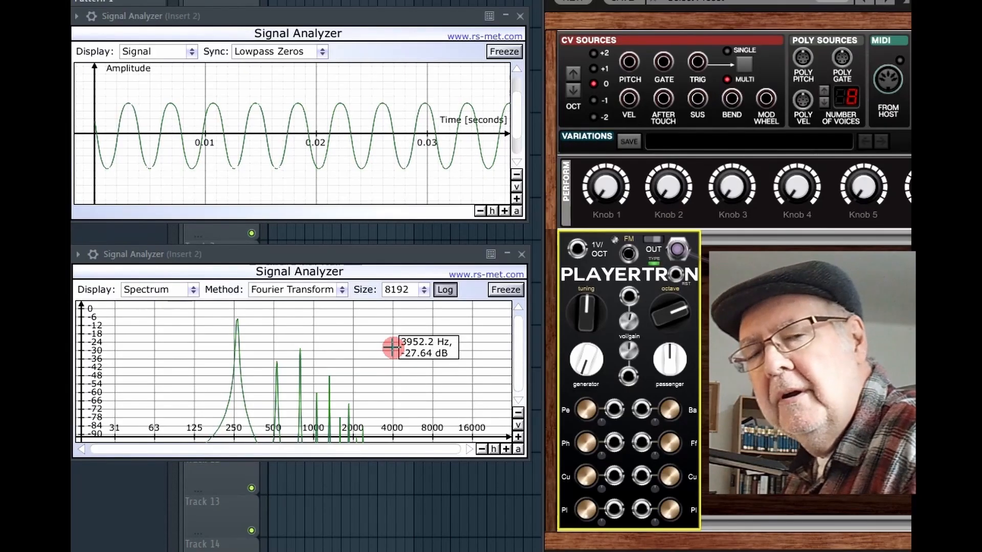
Step: Raise Playertron's Phase to 0,30 and its Period to about 14,95
left_click(588, 440)
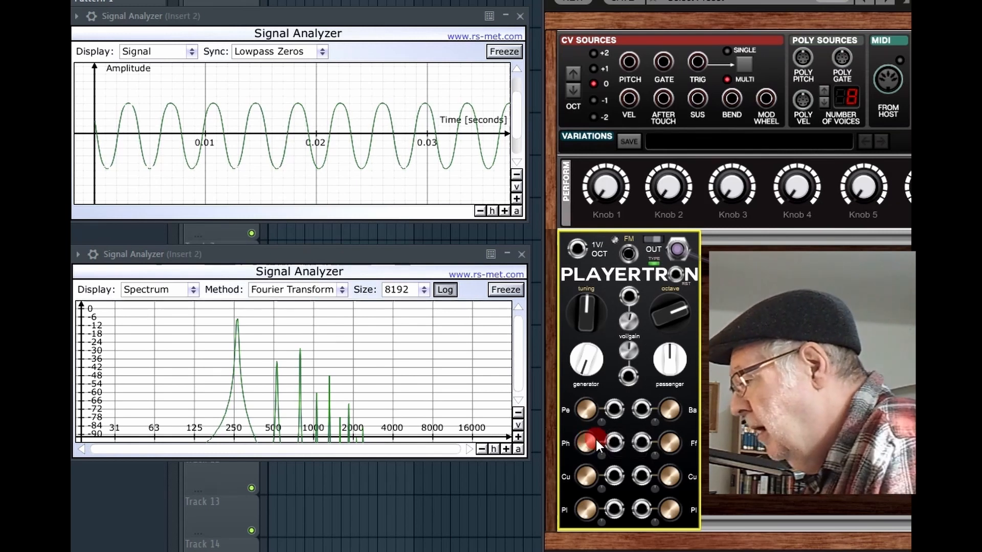
left_click_drag(585, 441, 631, 393)
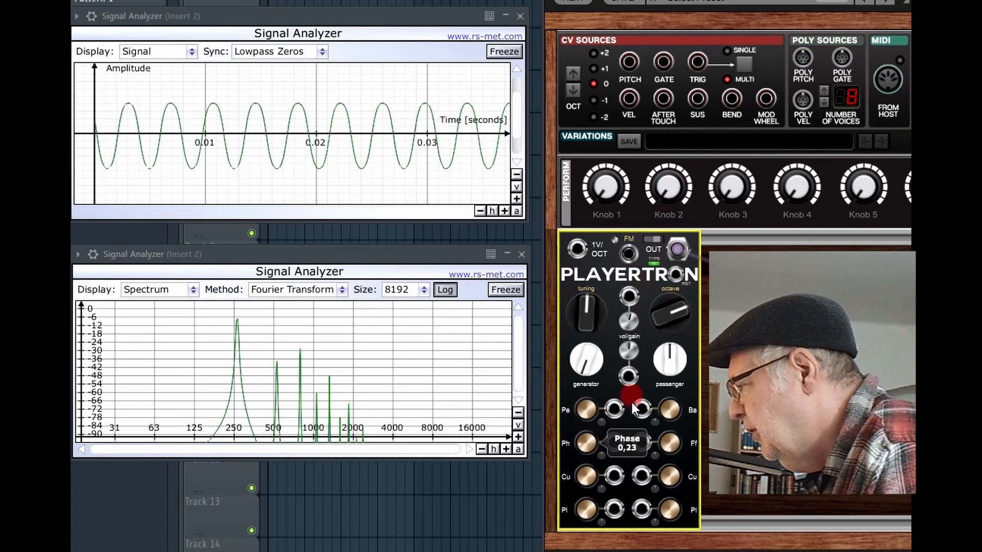
left_click_drag(593, 419, 635, 207)
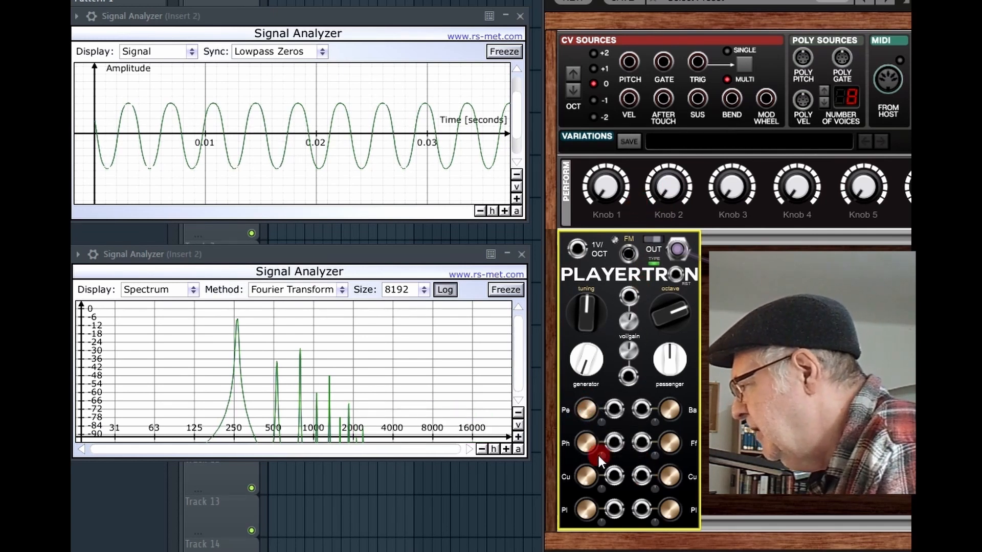
mouse_move(594, 445)
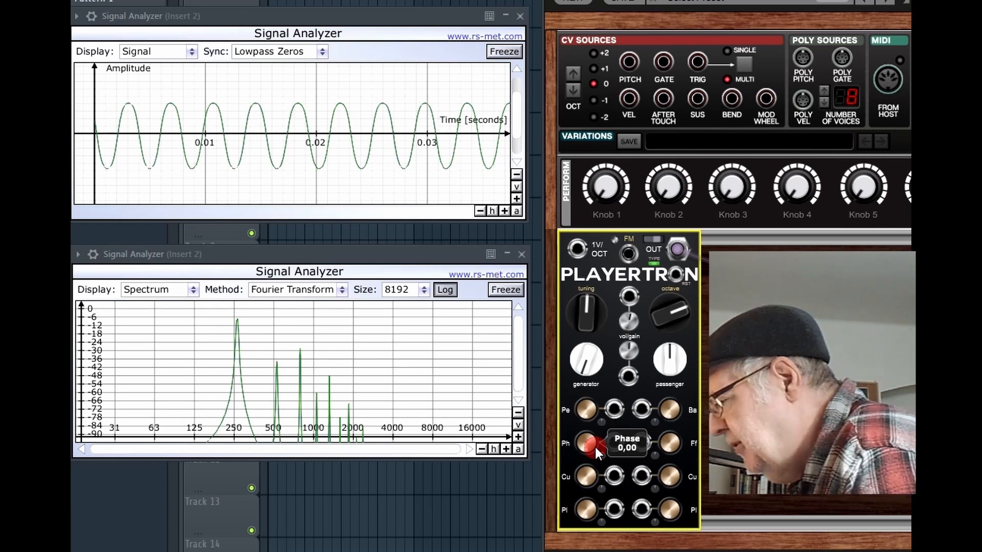
mouse_move(585, 407)
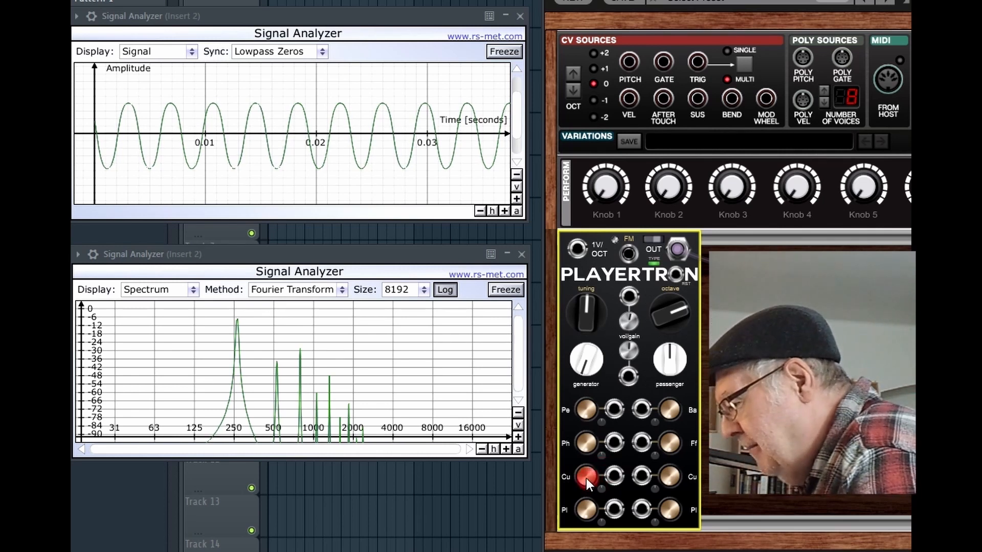
Step: Set Period to 0,57, Curve 1 to 0,11 and Pulse 1 to 0,07
left_click_drag(587, 480, 610, 498)
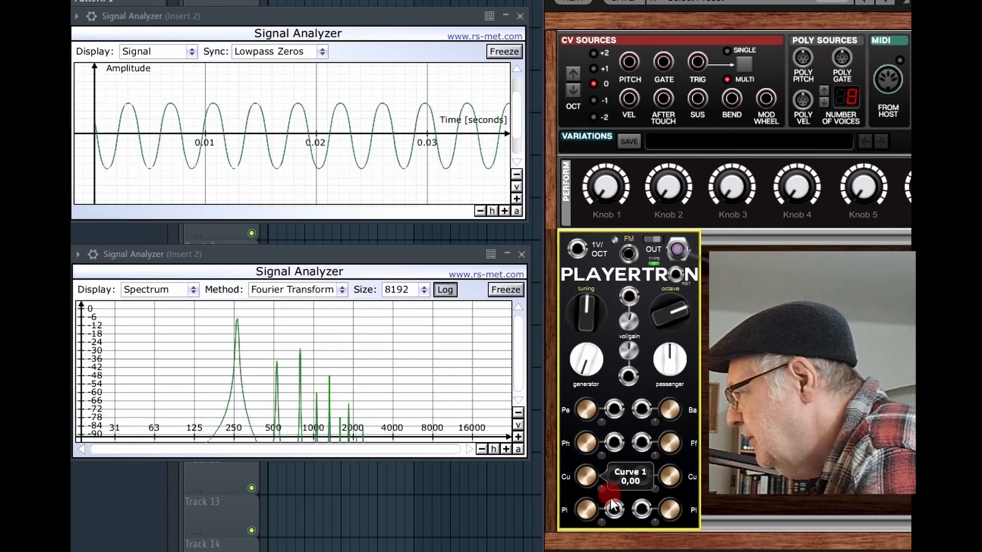
left_click_drag(625, 541, 626, 547)
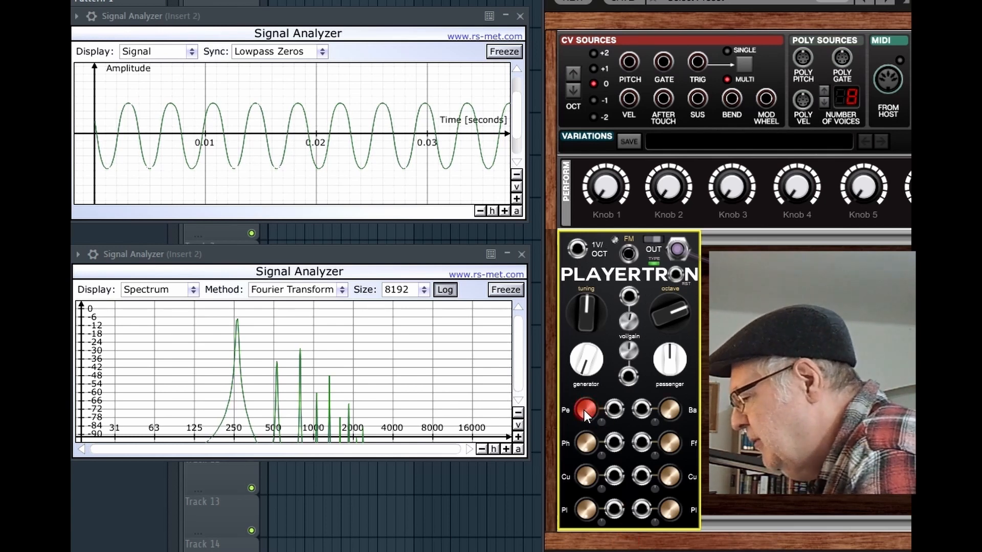
mouse_move(584, 410)
left_mouse_down()
mouse_move(610, 279)
mouse_move(615, 288)
left_mouse_up()
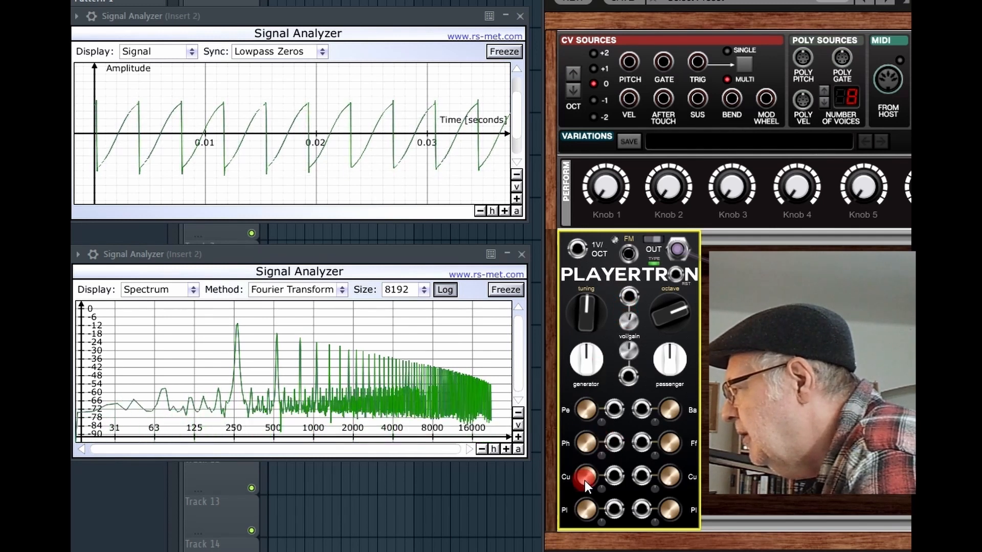
left_click_drag(584, 480, 604, 495)
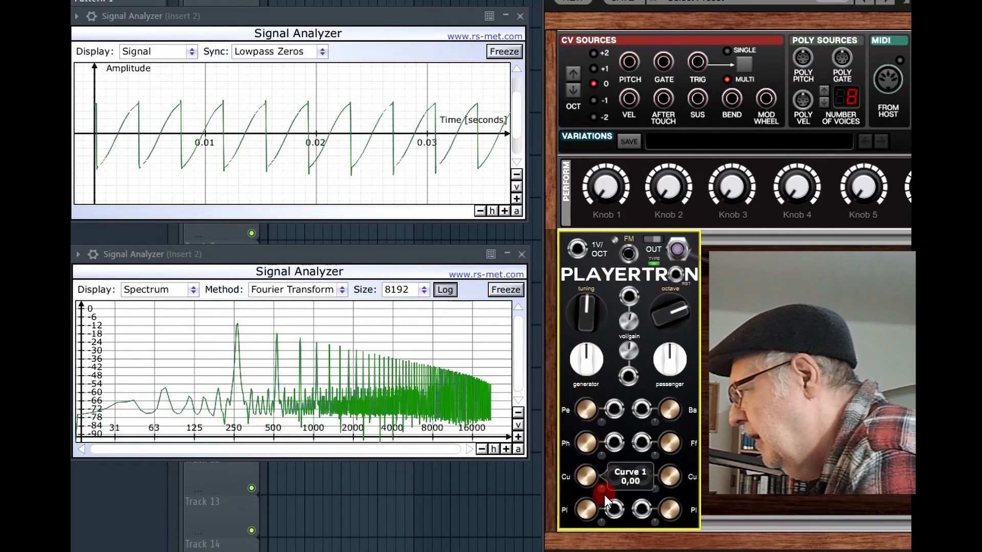
mouse_move(600, 488)
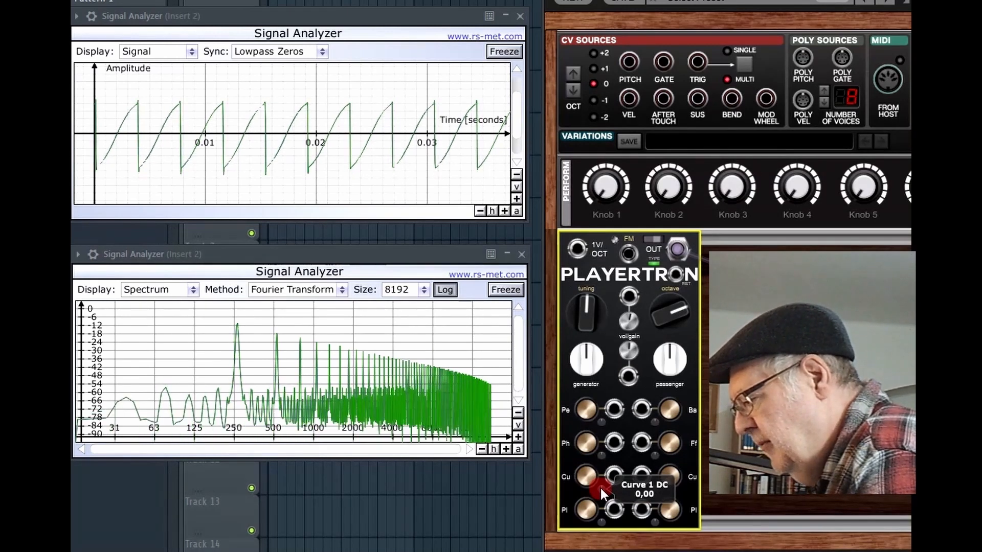
mouse_move(587, 510)
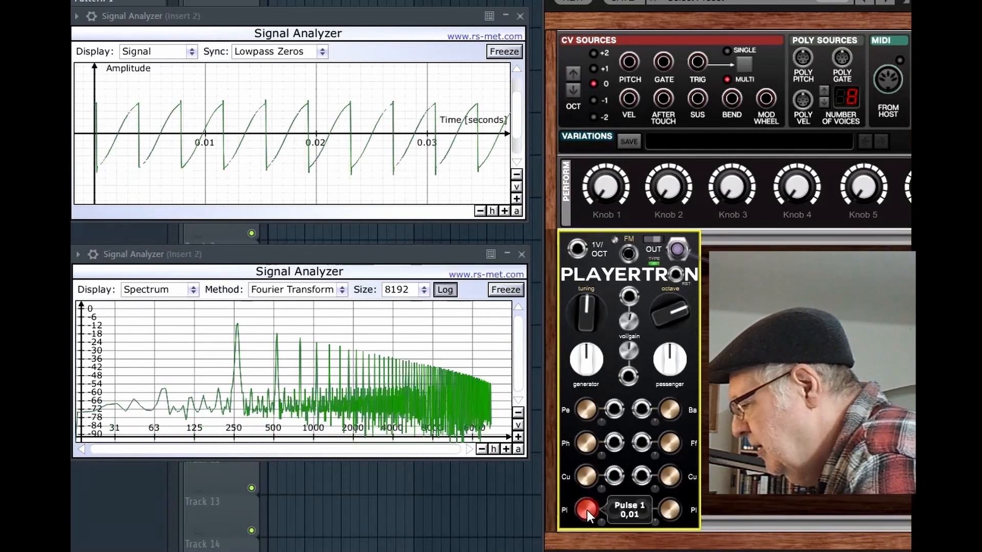
left_click_drag(587, 510, 594, 364)
Step: Set Pulse 1 to 0,08 then 0,96, and sweep the generator and back
left_click_drag(593, 396, 600, 514)
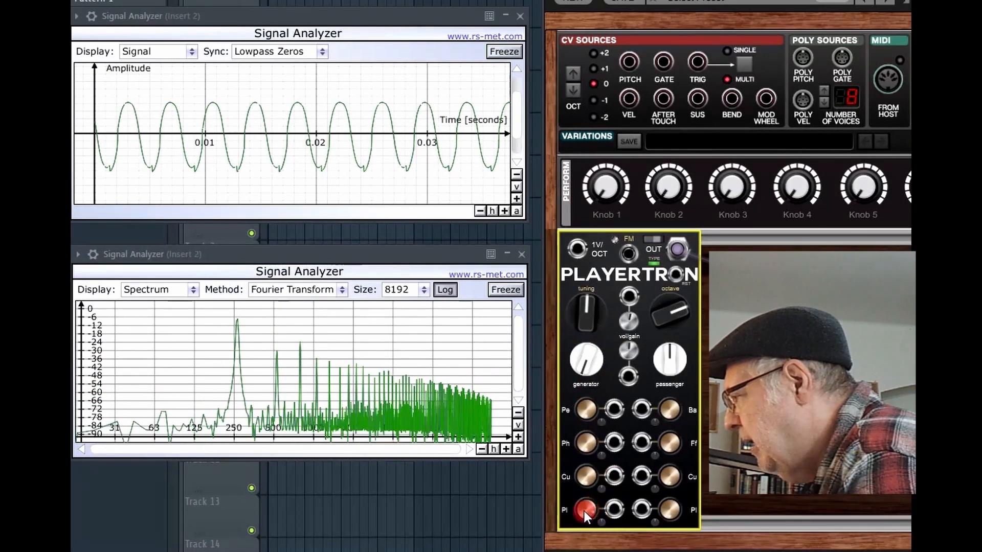
mouse_move(590, 512)
left_mouse_down()
mouse_move(599, 462)
mouse_move(593, 551)
mouse_move(593, 525)
left_mouse_up()
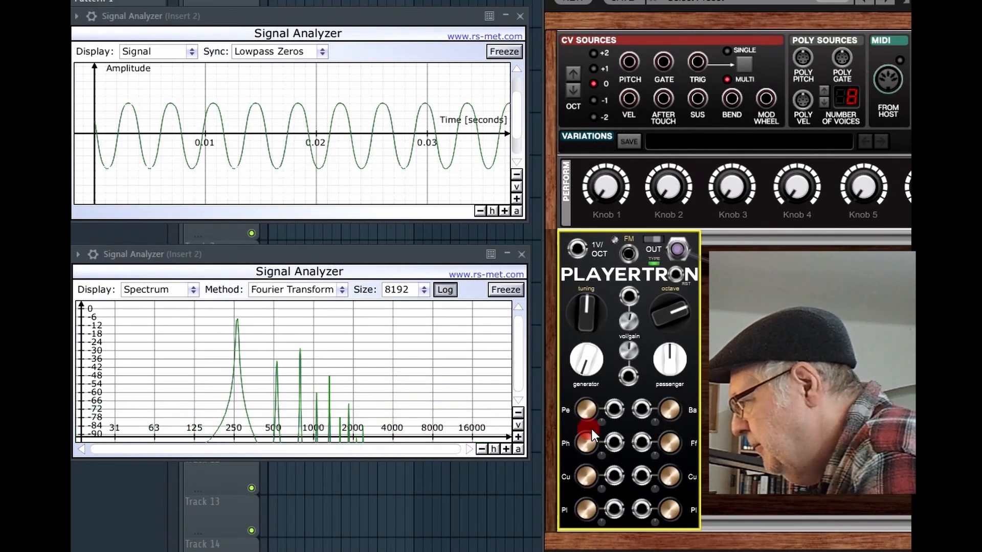
mouse_move(585, 368)
left_mouse_down()
mouse_move(578, 339)
mouse_move(589, 385)
left_mouse_up()
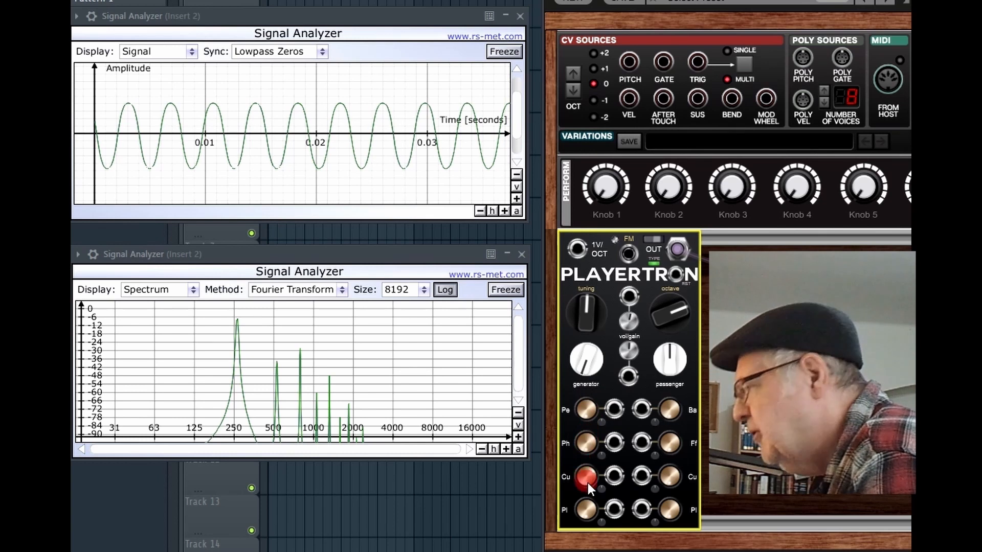
Step: Sweep Curve 1 up to 1,00, down to 0,56, then settle it at 0,26
left_click_drag(587, 477, 623, 262)
left_click_drag(621, 216, 608, 532)
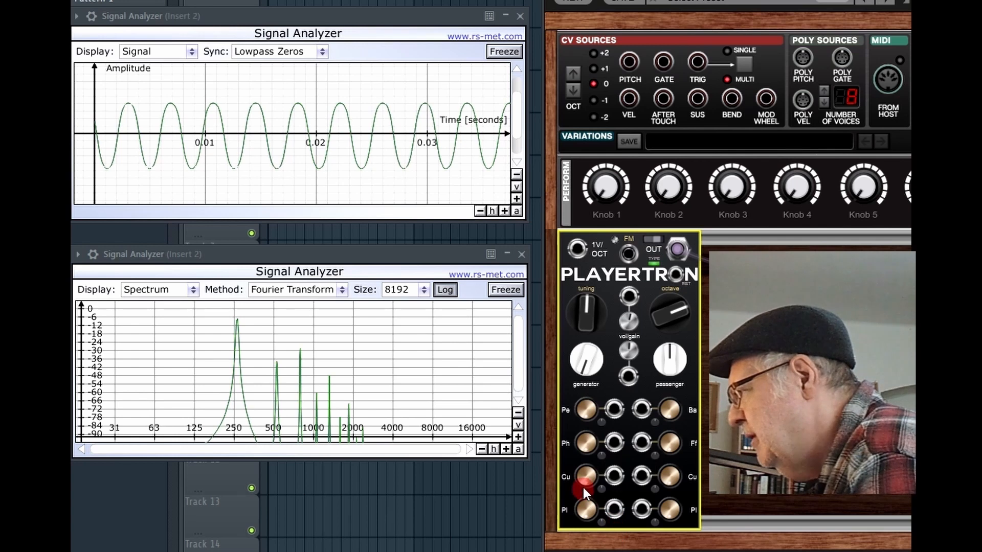
left_click(587, 486)
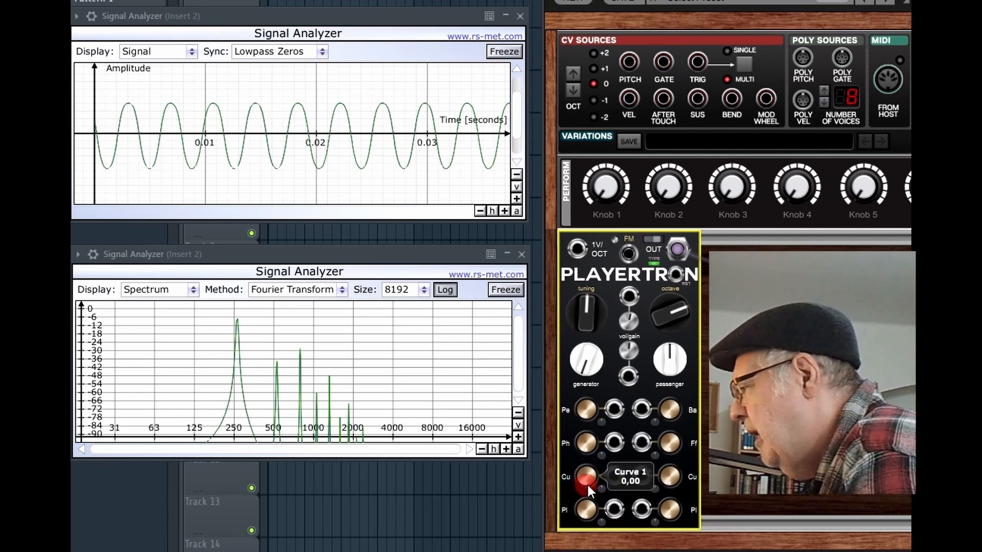
left_click(595, 483)
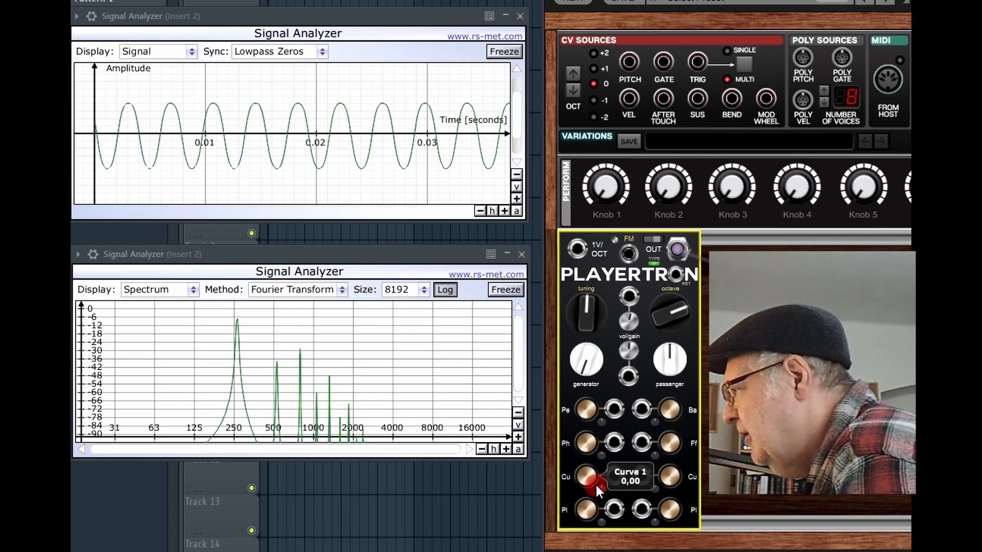
left_click_drag(595, 483, 619, 504)
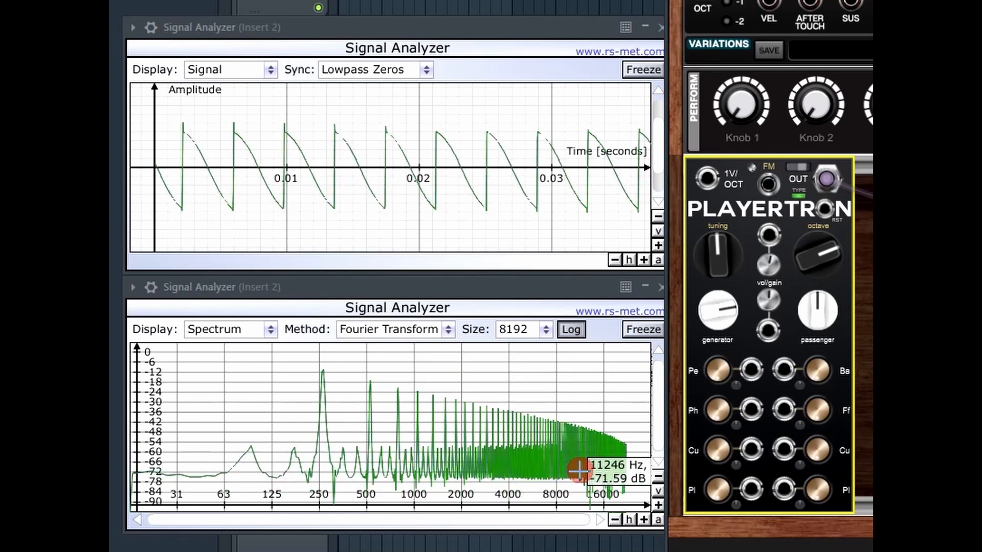
Step: Raise Pulse 1 to about 0,35, set the generator to 5, then settle Pulse 1 at 0,30
mouse_move(710, 490)
left_mouse_down()
mouse_move(747, 321)
mouse_move(726, 421)
mouse_move(723, 379)
mouse_move(719, 410)
mouse_move(714, 380)
mouse_move(706, 407)
mouse_move(708, 349)
mouse_move(748, 243)
mouse_move(737, 504)
mouse_move(715, 488)
left_mouse_up()
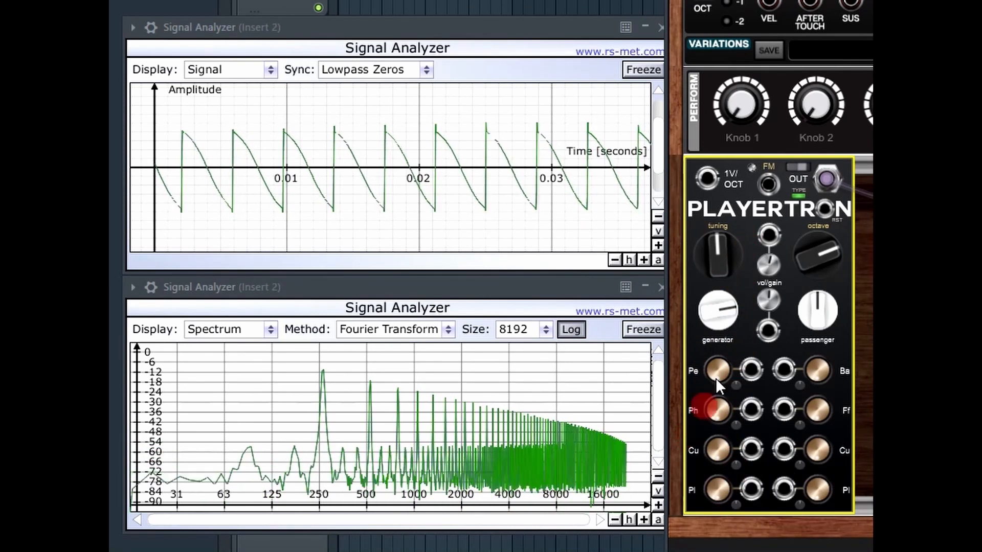
left_click_drag(716, 320, 728, 268)
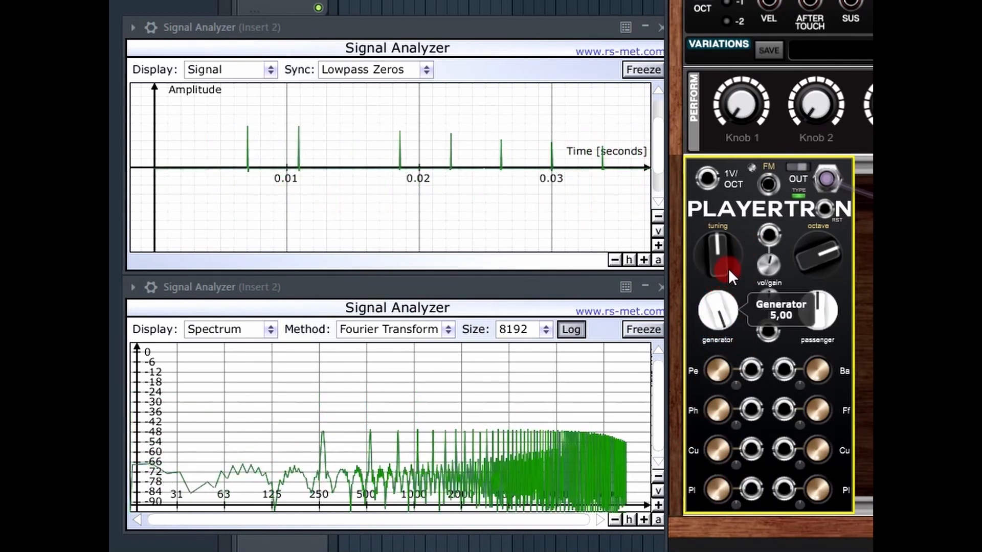
left_click_drag(716, 489, 715, 366)
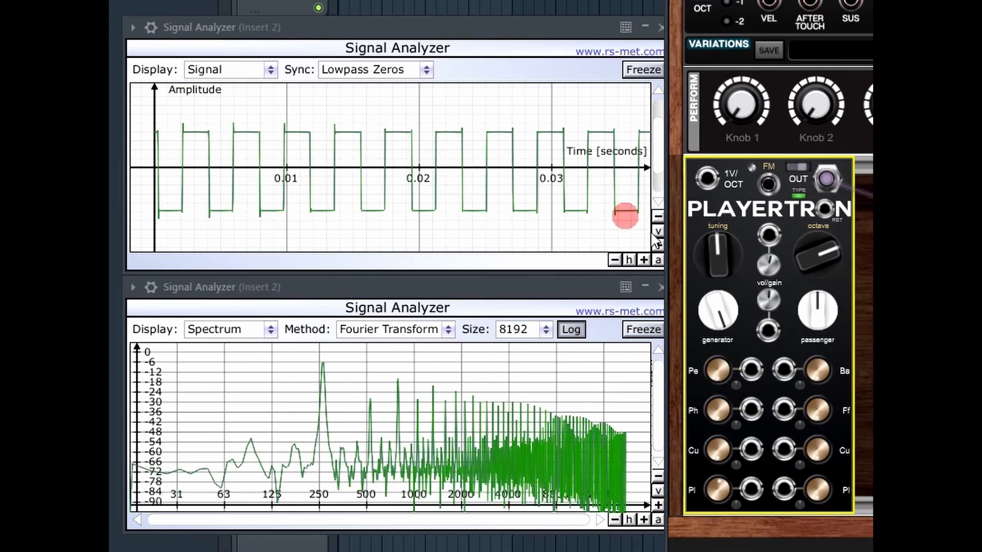
Step: Lower Playertron's generator to 2 for a sine-like wave, then turn it back up
left_click_drag(721, 309, 759, 450)
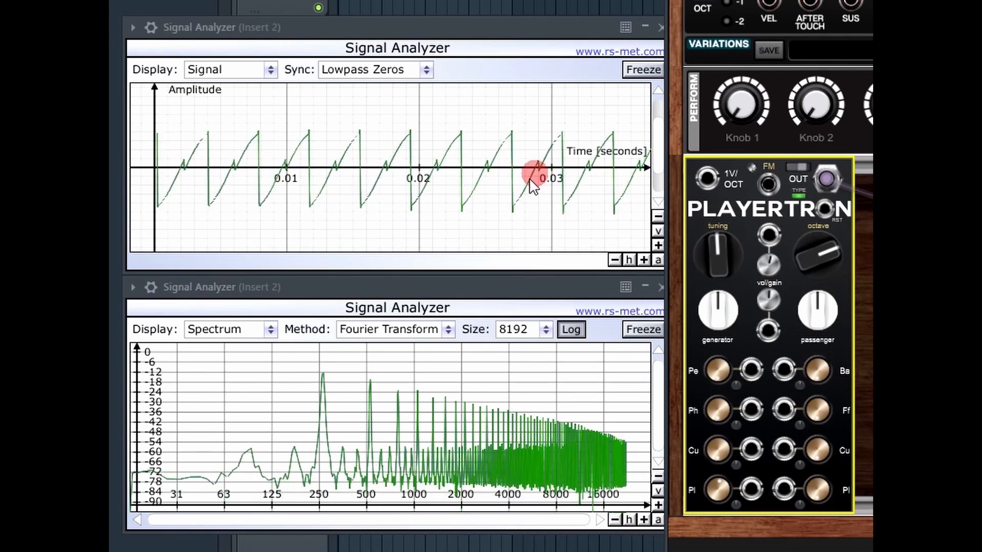
left_click_drag(719, 318, 734, 140)
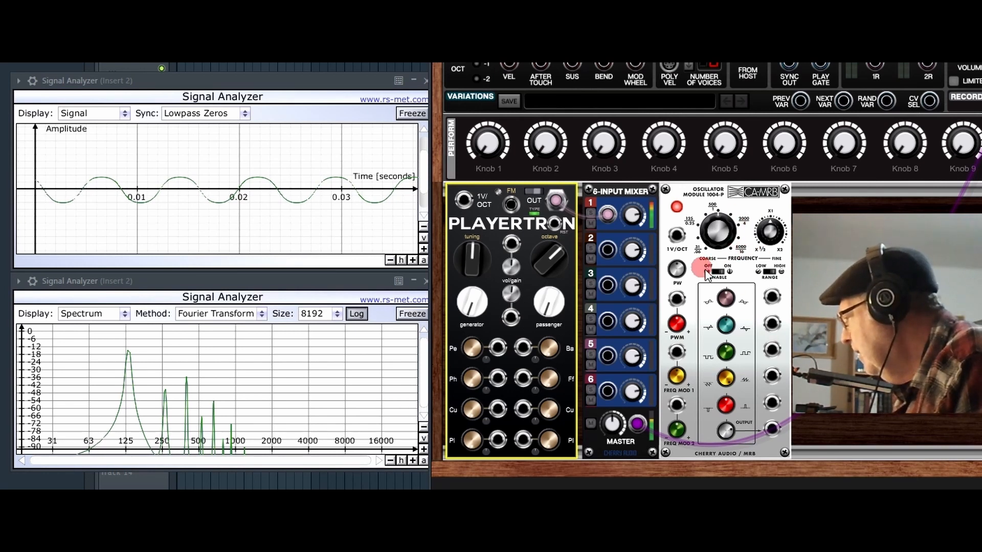
Step: Patch the oscillator into mixer channel 2, then set Playertron's Period to 0,25 and Phase near 0,46
left_click_drag(772, 296, 609, 251)
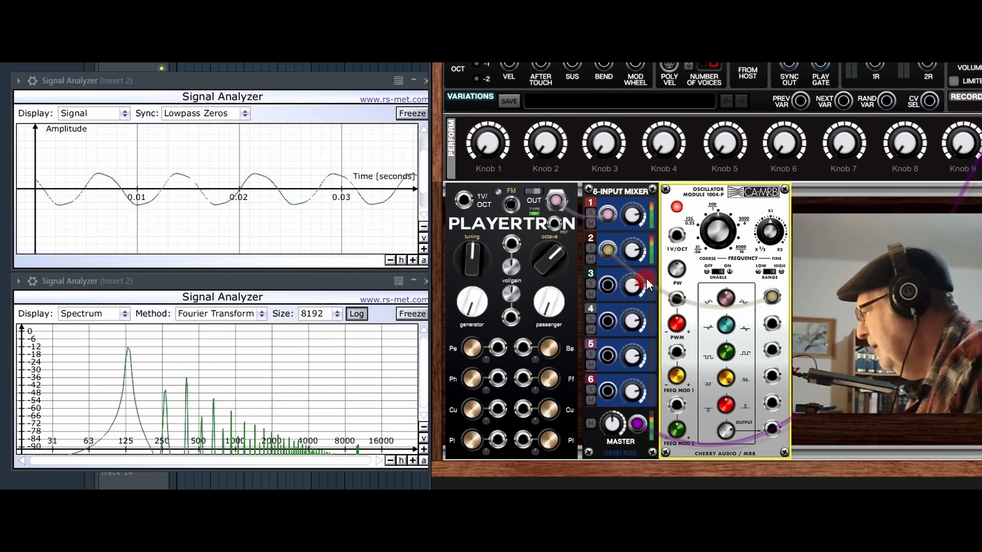
left_click(469, 348)
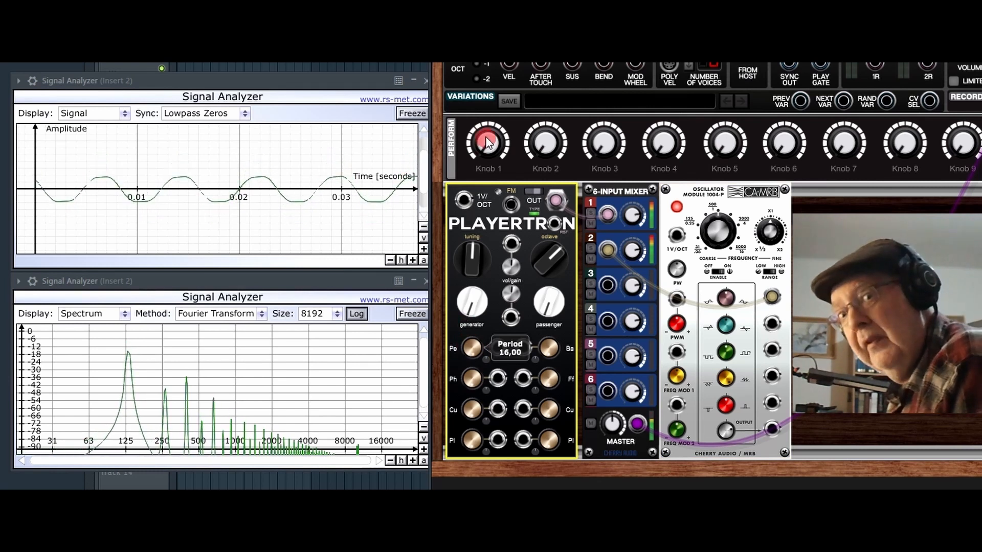
left_click_drag(486, 137, 495, 298)
left_click(500, 408)
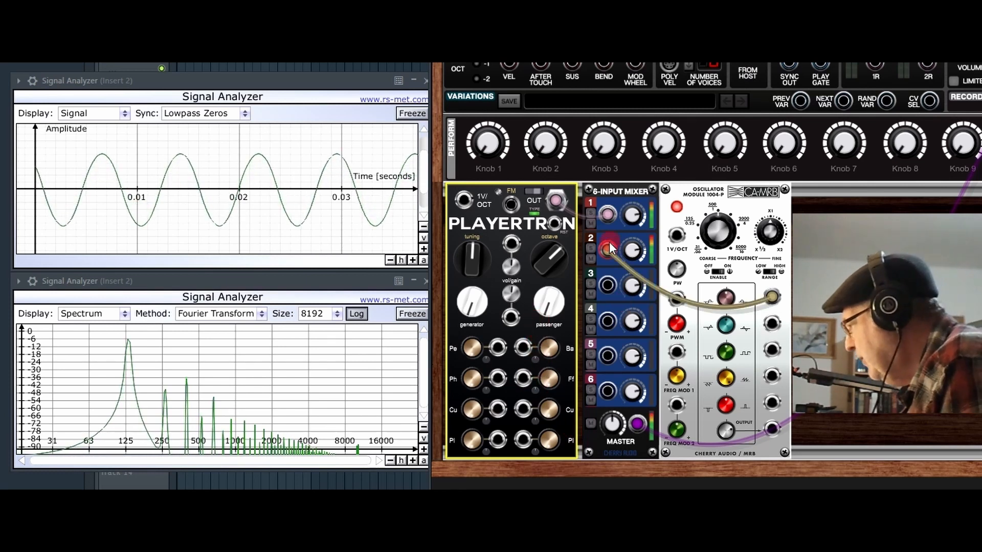
Step: Unplug the oscillator, route Playertron straight to the main output, and shift oscillator and mixer right
left_click_drag(607, 250, 768, 291)
left_click_drag(748, 199, 979, 206)
left_click_drag(981, 82, 980, 154)
left_click_drag(607, 214, 981, 77)
left_click_drag(634, 199, 957, 199)
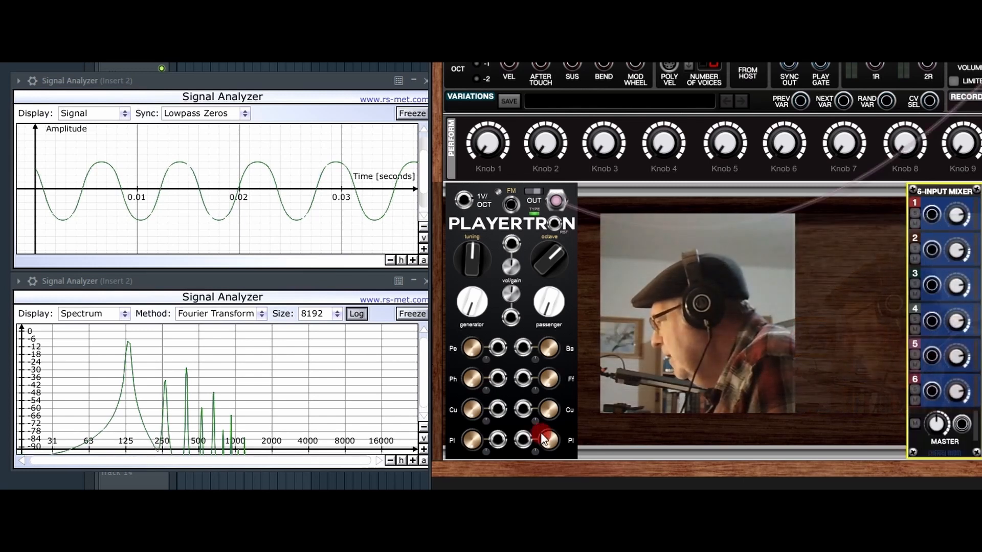
Step: Raise Playertron's Balance to about 47% and its Period from 0,25 to 1,85
left_click_drag(544, 352, 570, 259)
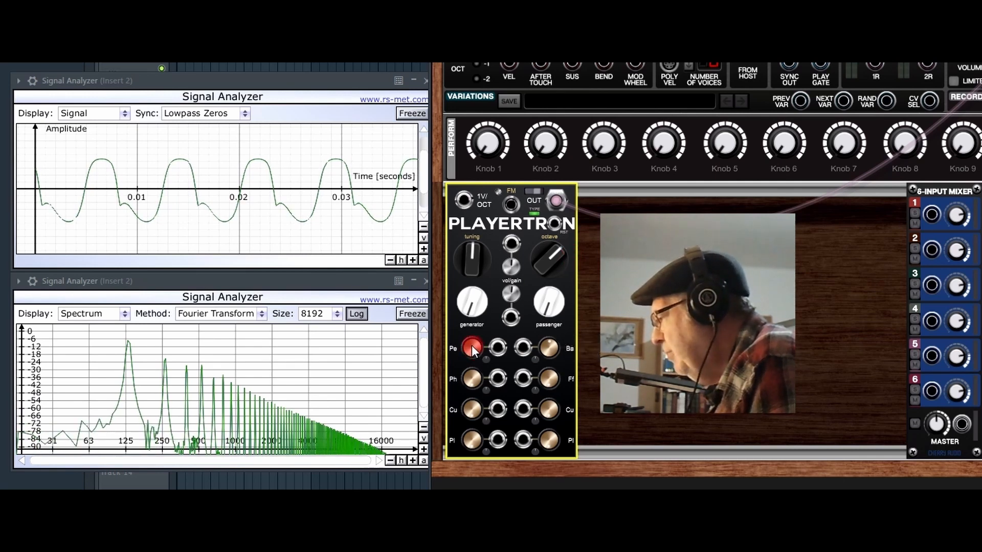
mouse_move(472, 345)
left_click_drag(472, 345, 486, 375)
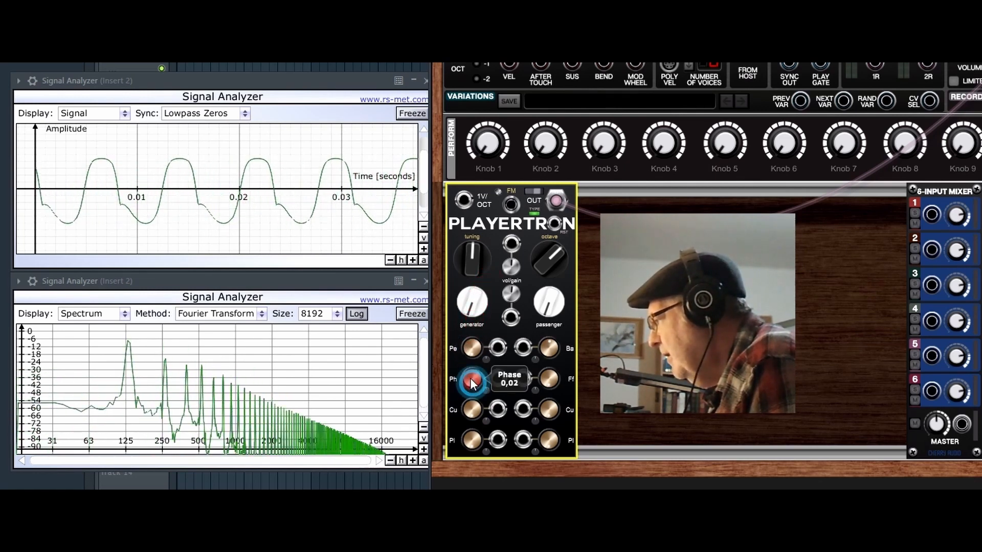
Step: Adjust Playertron's Phase up and down, settling at 0,79
left_click_drag(470, 348, 484, 401)
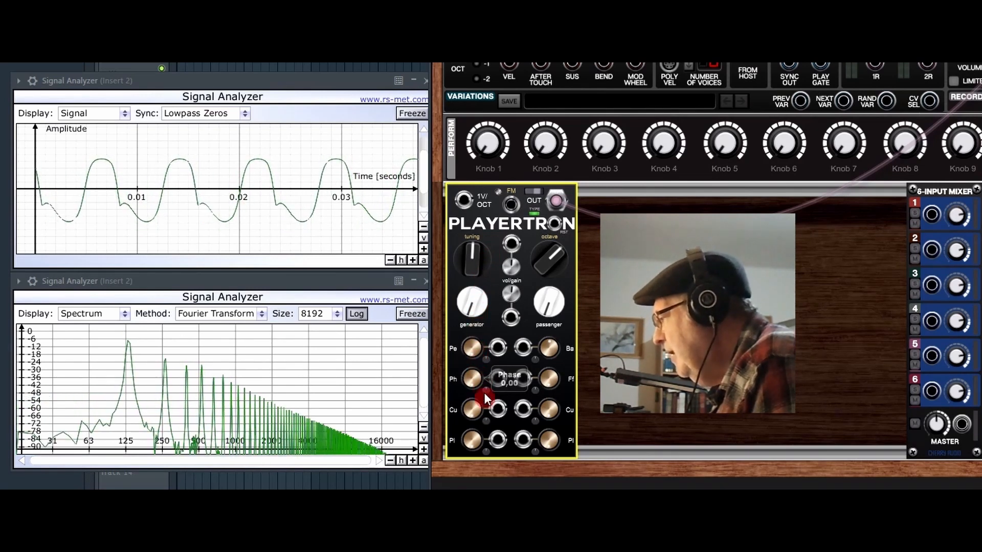
mouse_move(470, 380)
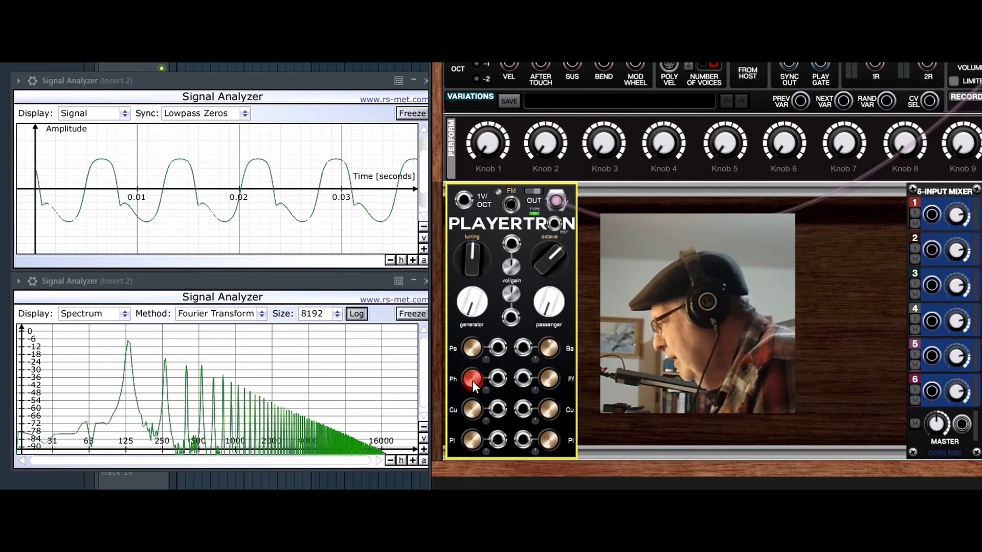
left_click_drag(470, 380, 504, 229)
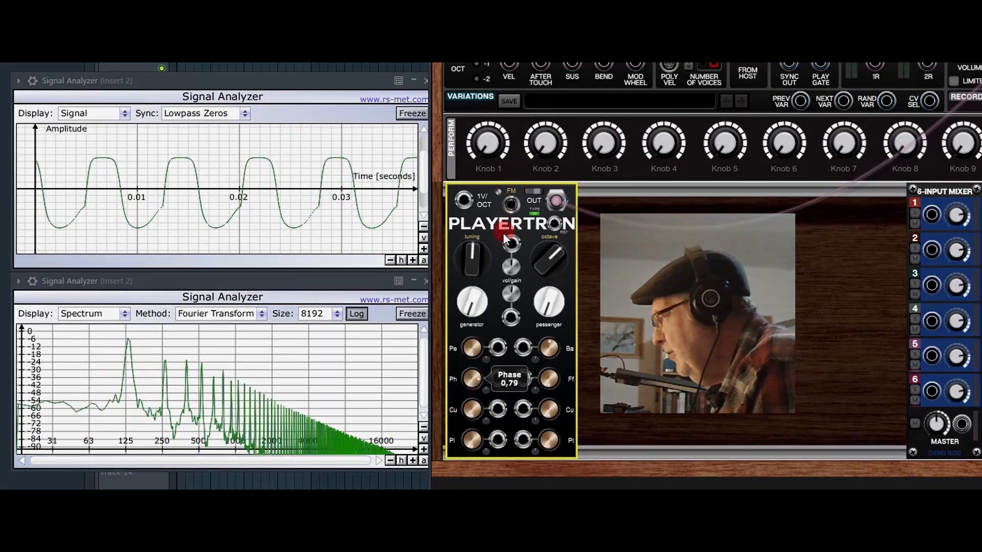
left_click_drag(504, 229, 502, 239)
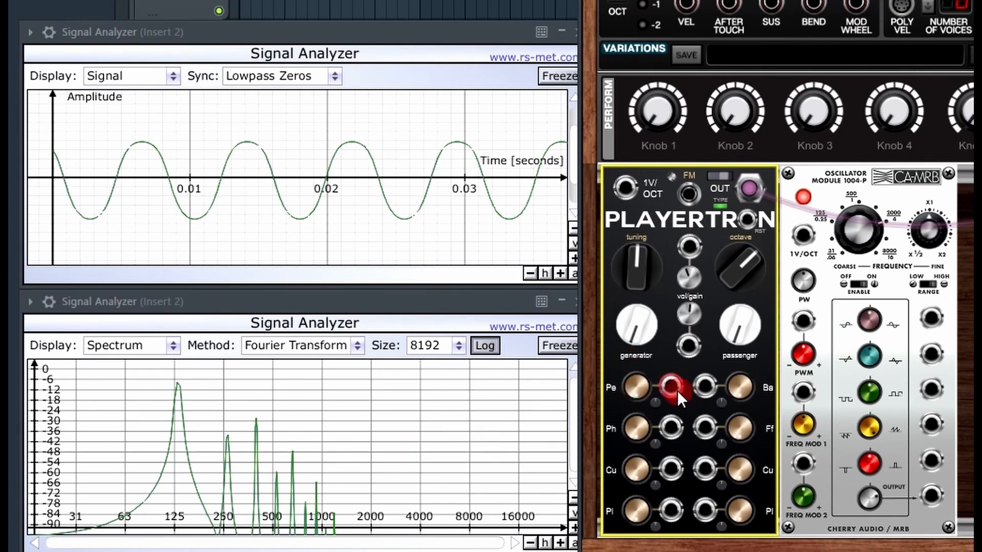
Step: Raise Balance to about 50% and sweep Period through 2,03 and 11,73 up to 16,00
left_click_drag(731, 382, 754, 256)
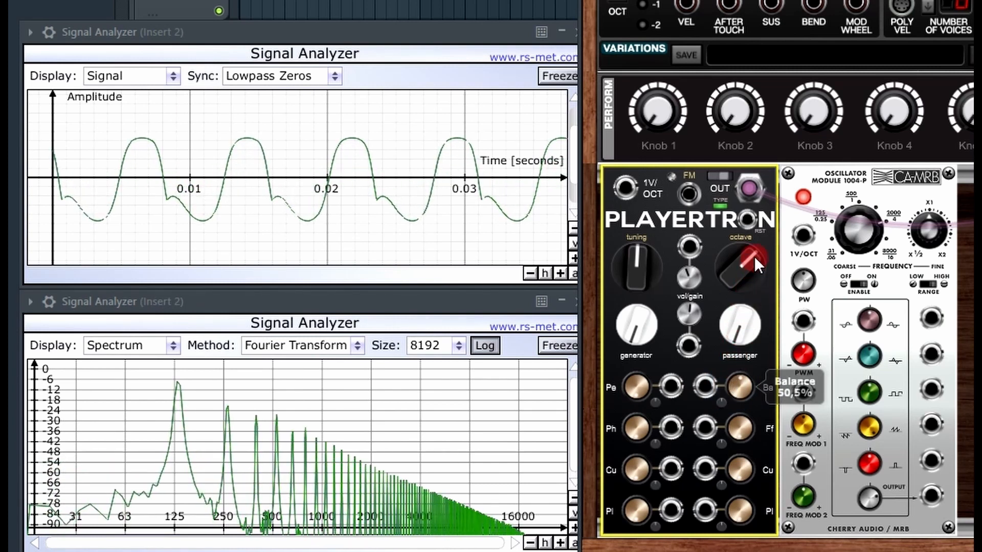
left_click_drag(637, 387, 666, 36)
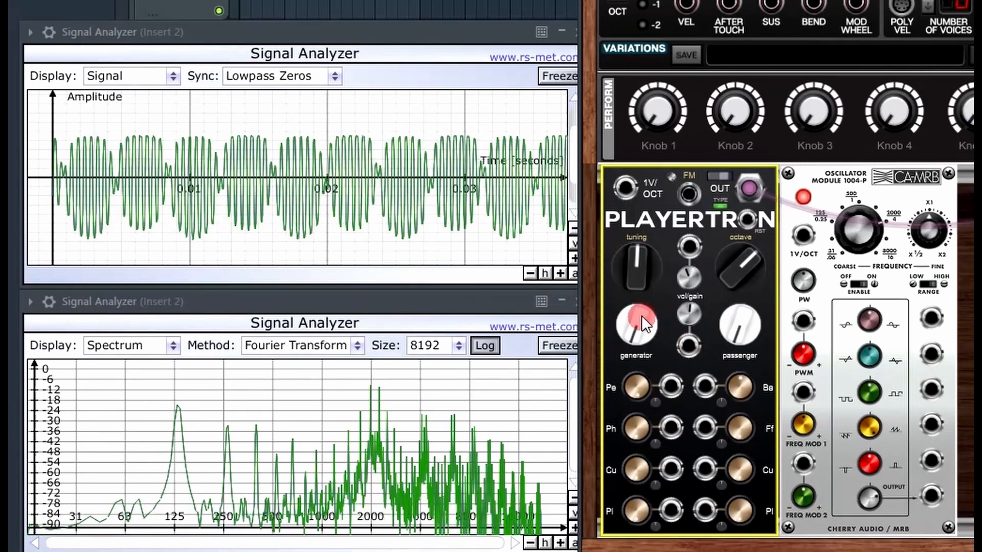
mouse_move(644, 313)
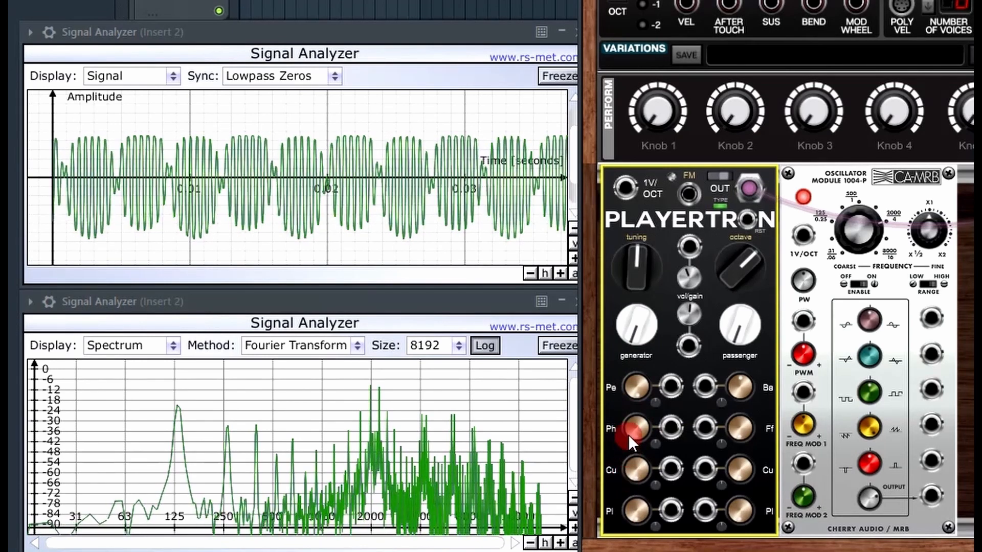
left_click_drag(636, 377, 640, 551)
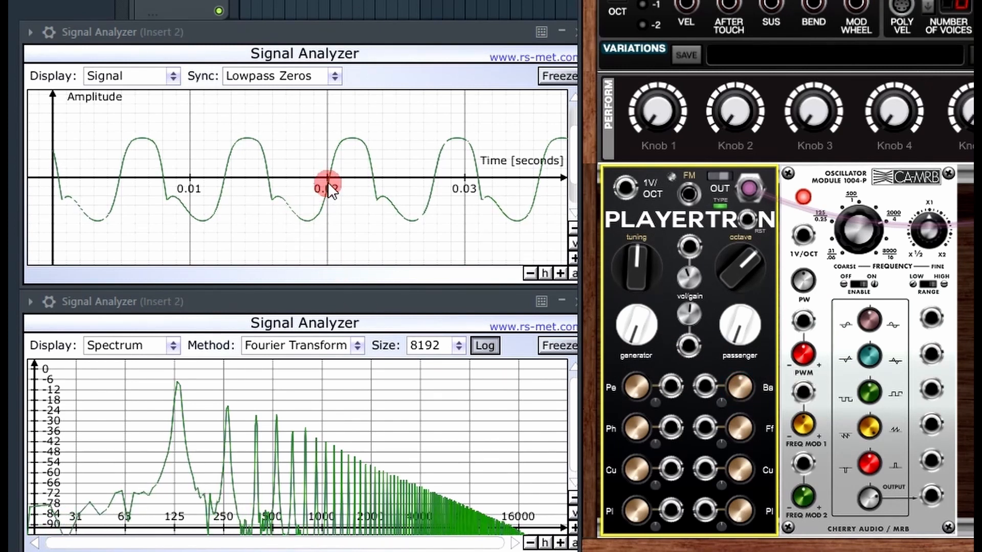
left_click(556, 341)
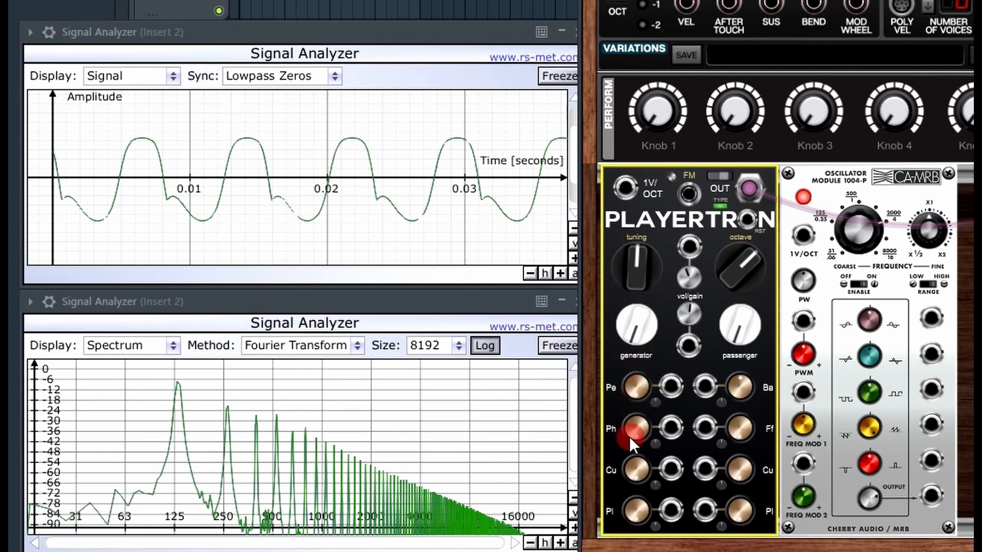
left_click_drag(634, 392, 700, 99)
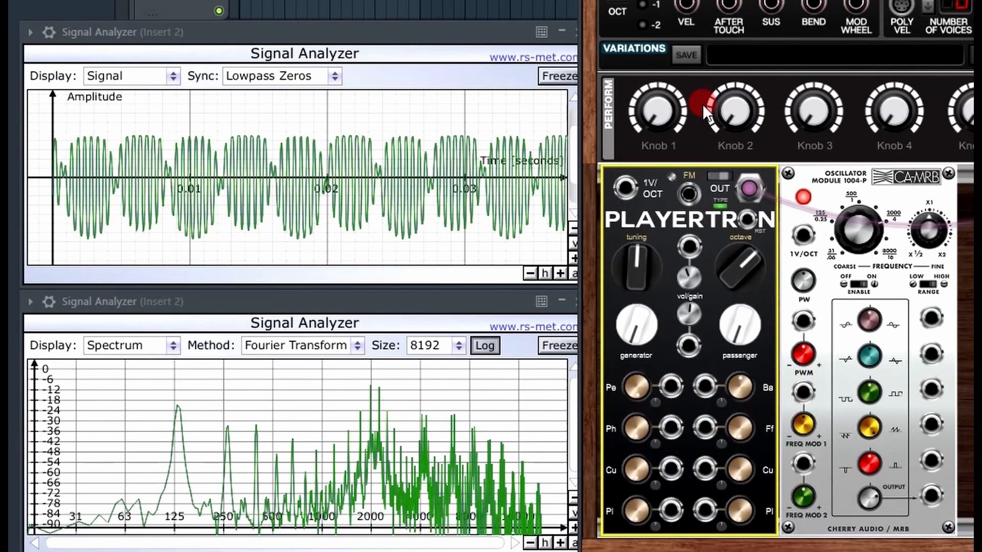
Step: Return Period to 0,25 and Balance to 0,0% for a clean tone
left_click(671, 384)
left_click_drag(639, 379, 640, 417)
left_click(759, 463)
left_click_drag(741, 385, 739, 543)
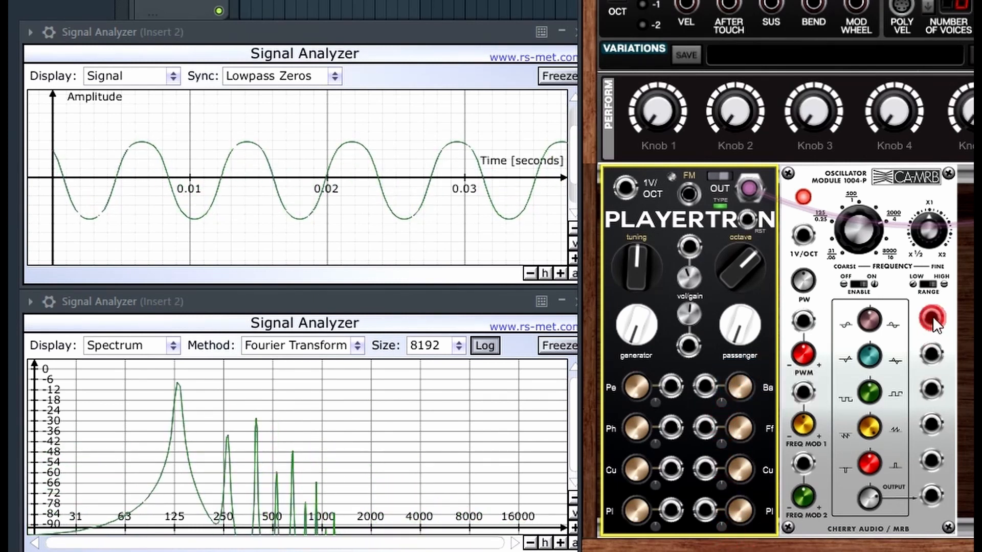
Step: Patch Oscillator 1004-P into Playertron's vol/gain, sweep coarse frequency 2000 to 4000 Hz, then unplug it
left_click_drag(932, 316, 687, 249)
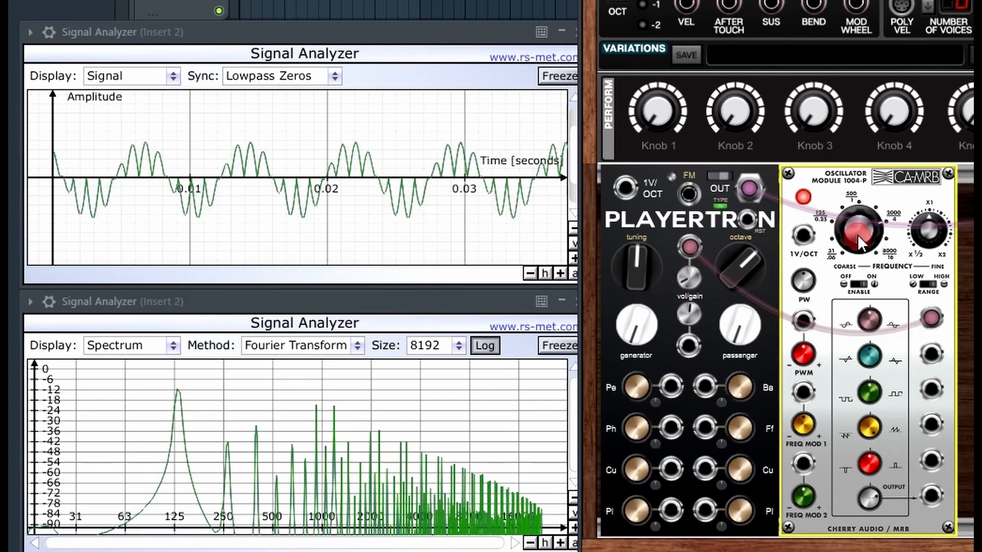
mouse_move(858, 231)
left_mouse_down()
mouse_move(859, 263)
mouse_move(847, 198)
mouse_move(870, 140)
mouse_move(854, 221)
left_mouse_up()
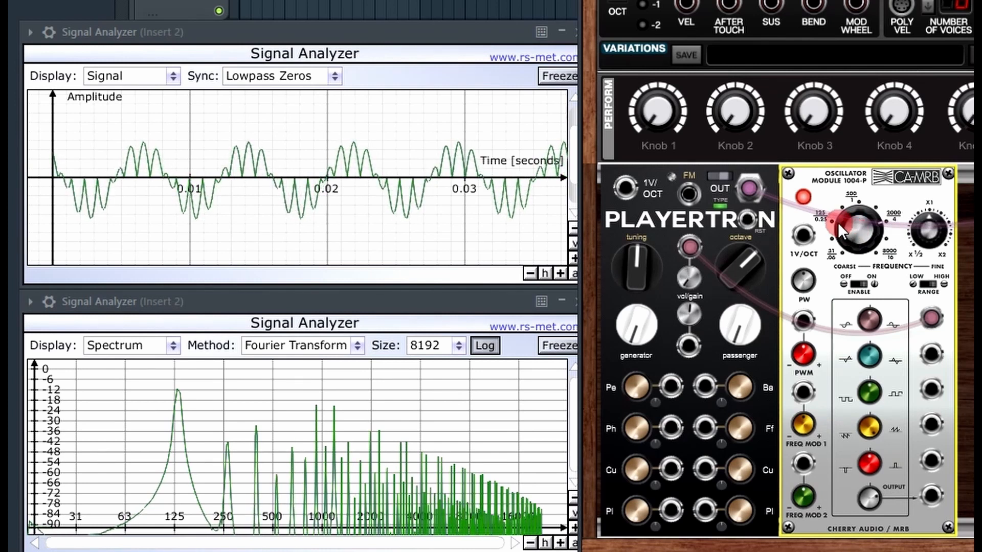
mouse_move(837, 223)
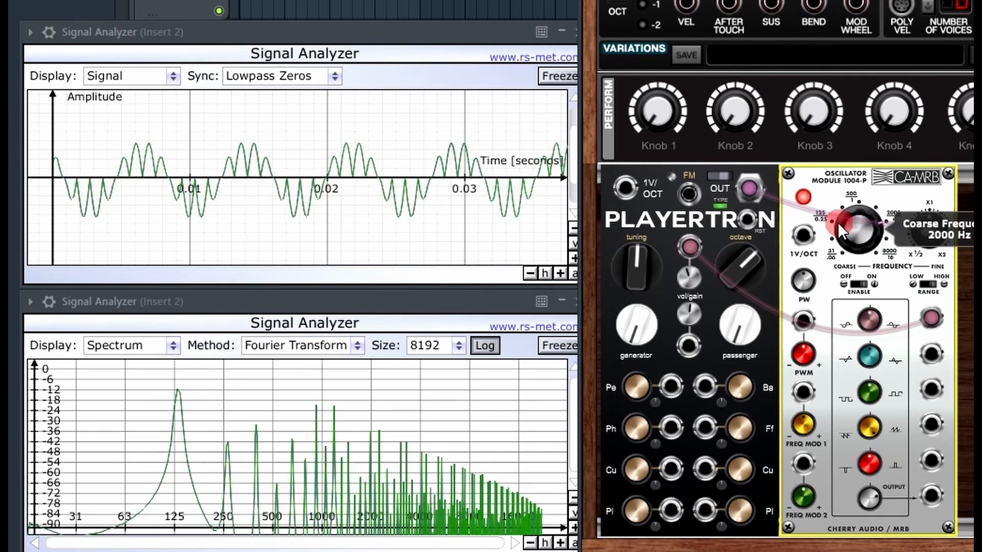
left_click_drag(805, 313, 787, 319)
left_click_drag(842, 241, 867, 206)
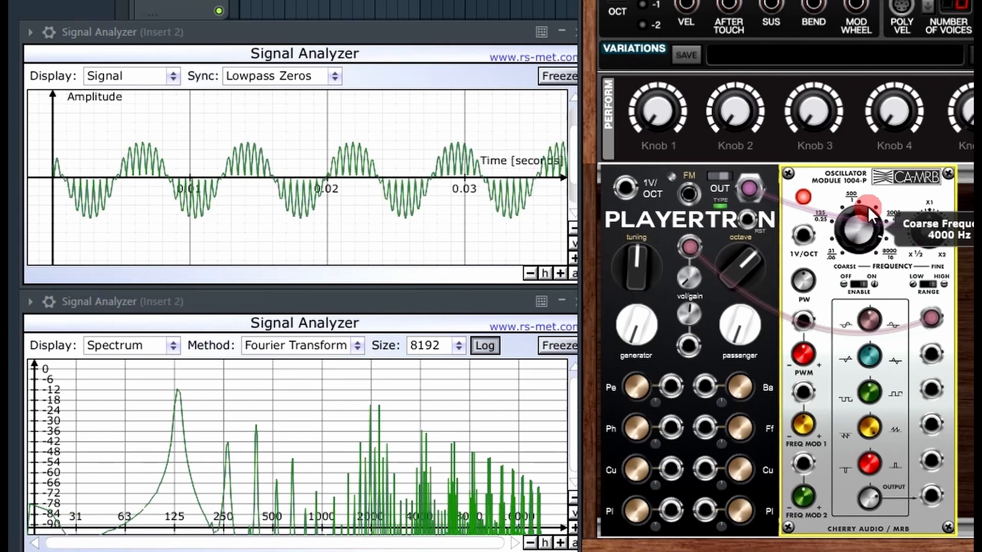
left_click_drag(688, 247, 979, 285)
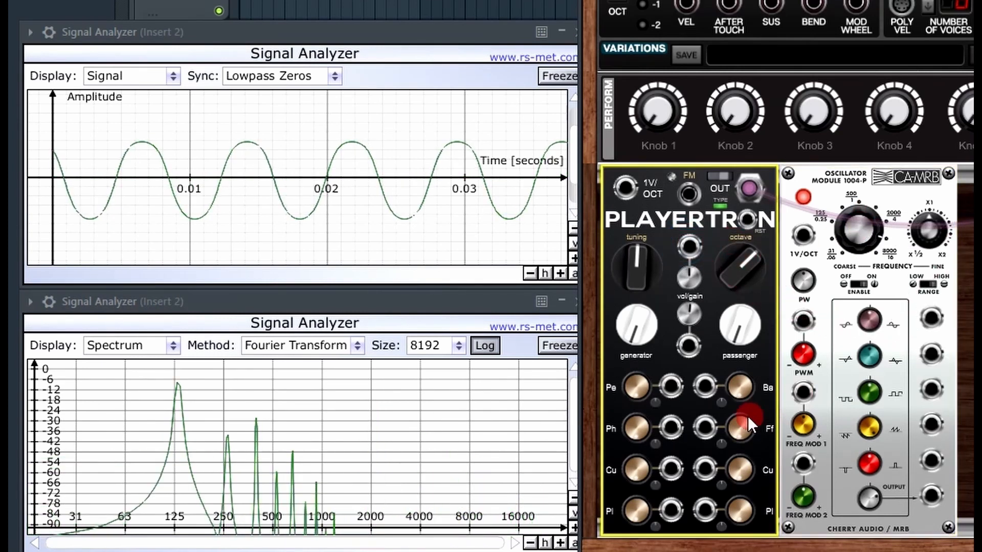
Step: Set Playertron's Balance to 48.0%, then nudge its Period up to 0,86
left_click_drag(738, 388, 757, 261)
left_click(650, 382)
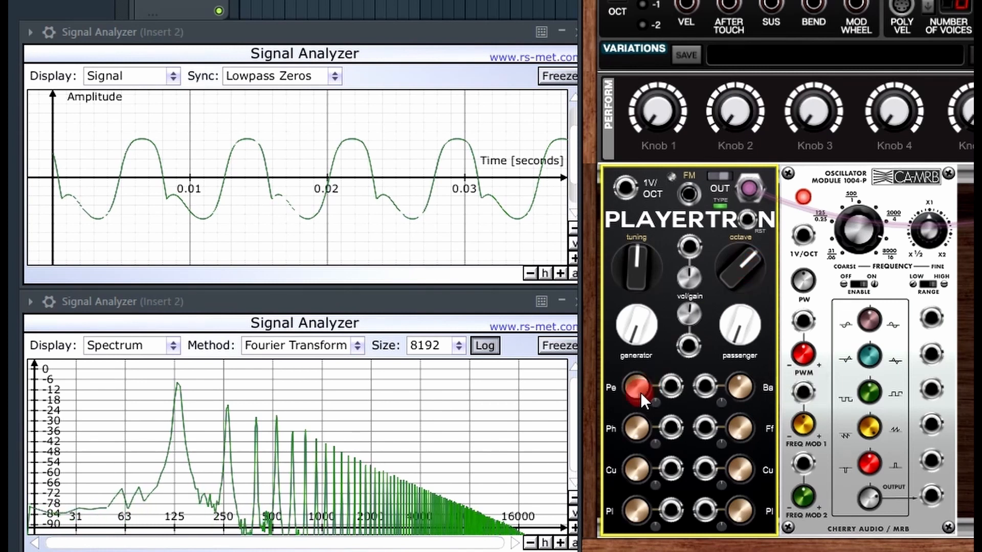
left_click_drag(636, 387, 670, 392)
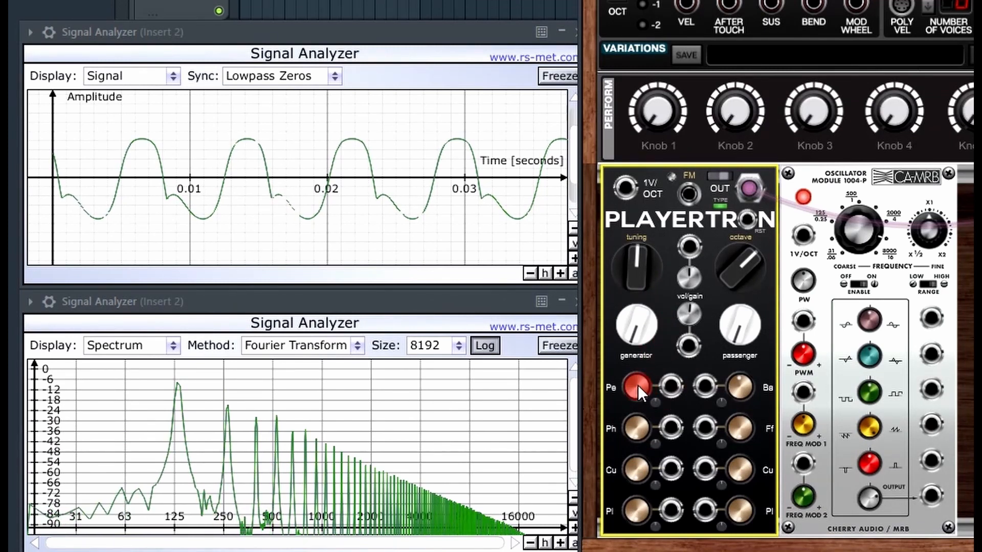
mouse_move(636, 387)
left_mouse_down()
mouse_move(632, 344)
mouse_move(630, 370)
left_mouse_up()
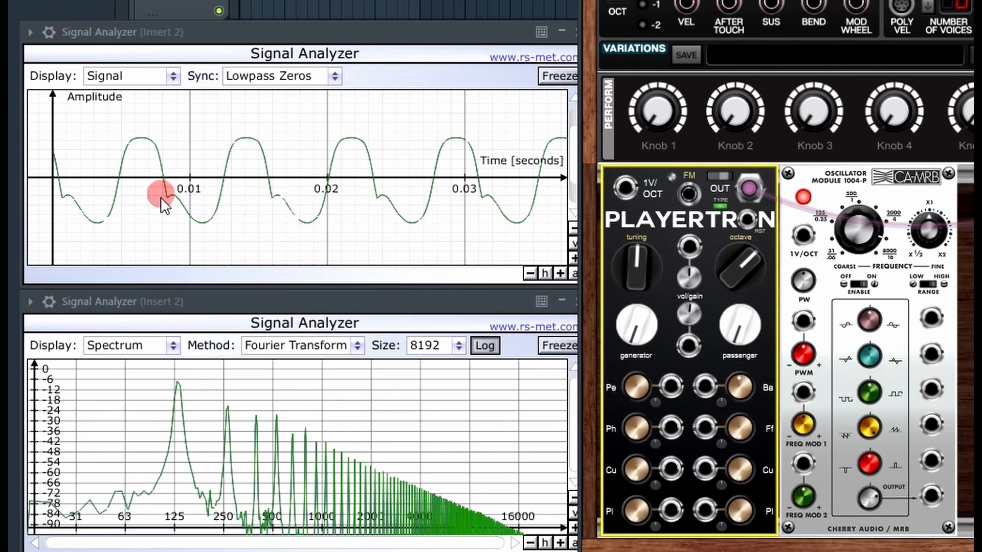
left_click_drag(640, 382, 629, 357)
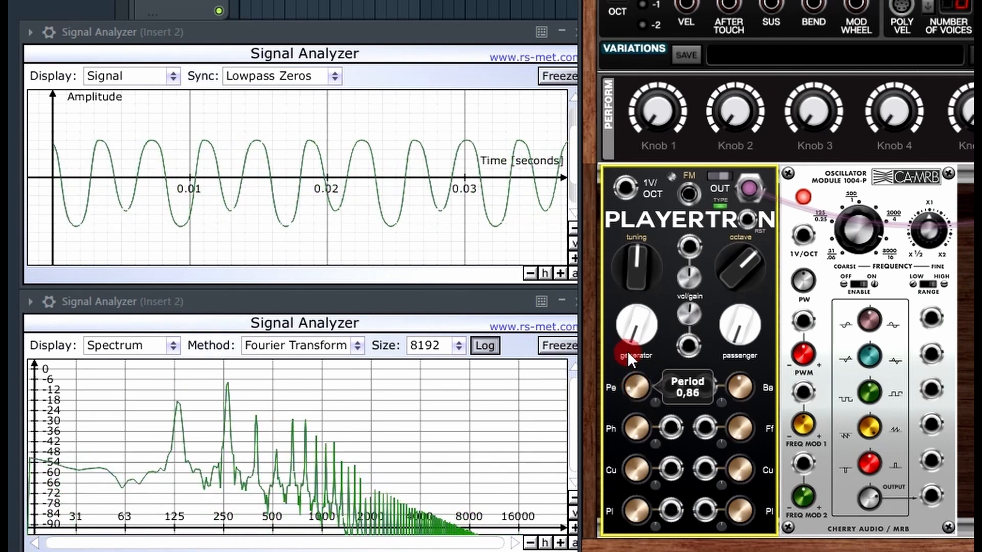
Step: Sweep the Playertron Period up to 16,00, then set Passenger to 5,00
mouse_move(627, 351)
left_mouse_down()
mouse_move(624, 333)
mouse_move(618, 375)
mouse_move(616, 362)
left_mouse_up()
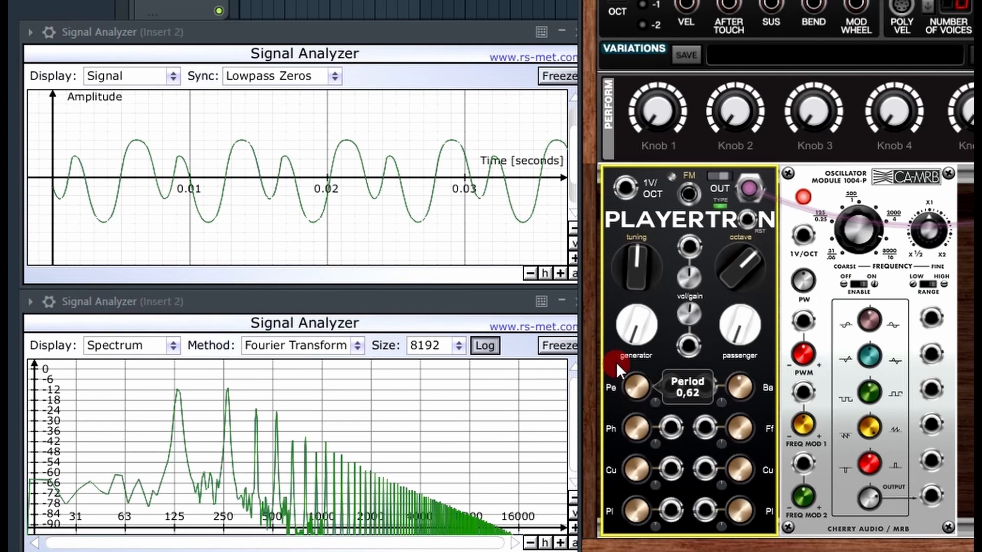
left_click_drag(616, 363, 606, 407)
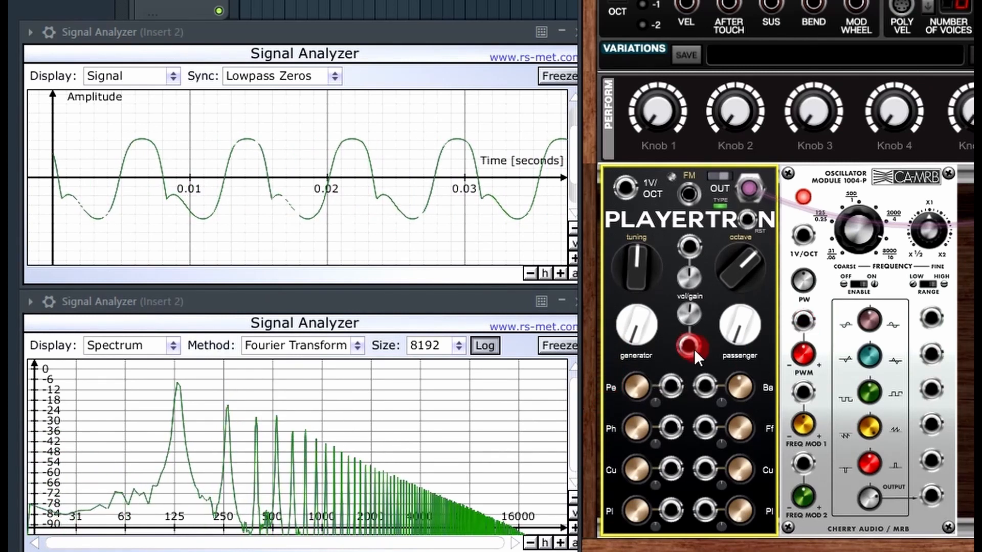
left_click_drag(637, 385, 644, 284)
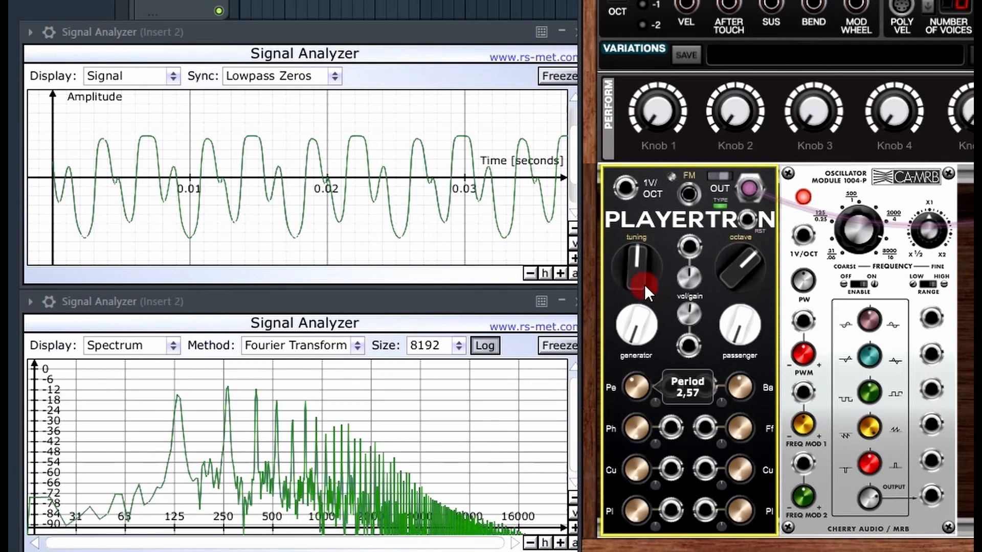
left_click_drag(644, 284, 673, 145)
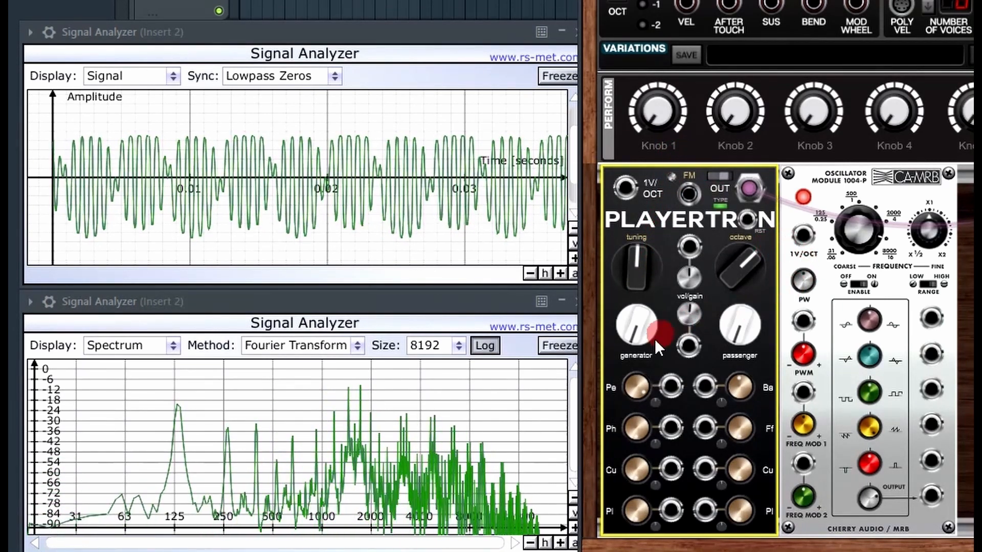
left_click_drag(639, 386, 644, 346)
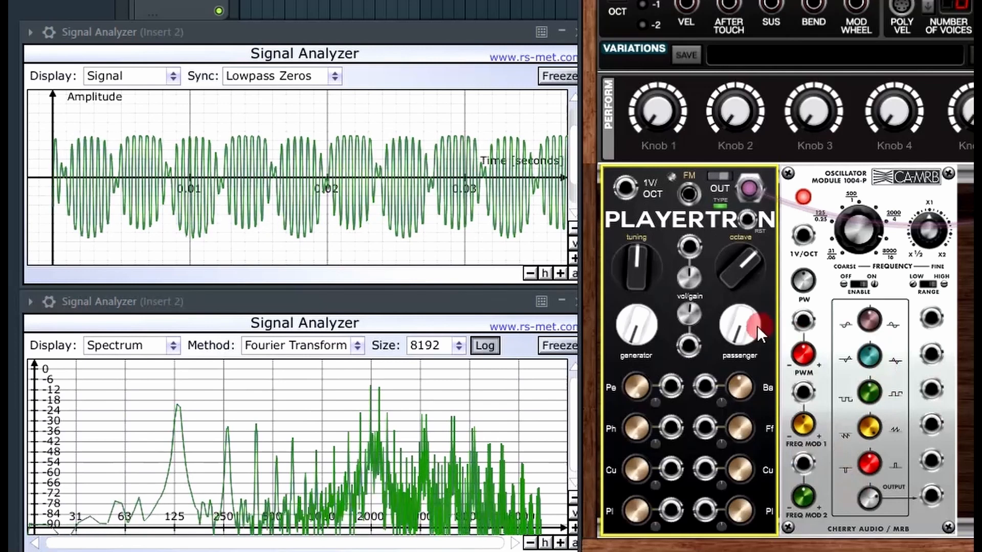
left_click_drag(739, 327, 808, 31)
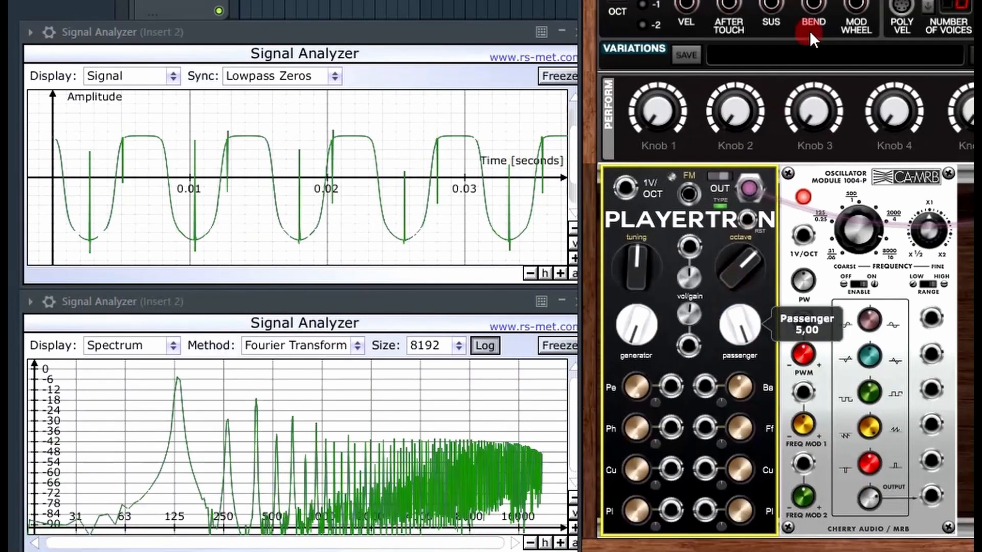
Step: Lower the Period to about 14,95 and raise Pulse 2 to 0,14
mouse_move(640, 386)
left_mouse_down()
mouse_move(615, 477)
mouse_move(618, 551)
mouse_move(633, 508)
mouse_move(634, 403)
mouse_move(664, 324)
mouse_move(621, 551)
left_mouse_up()
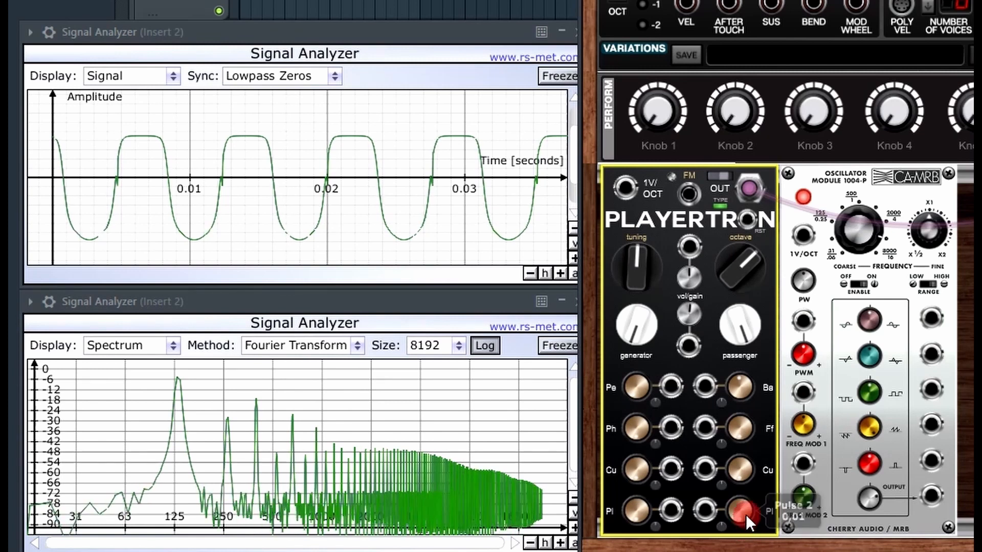
left_click_drag(740, 515, 738, 495)
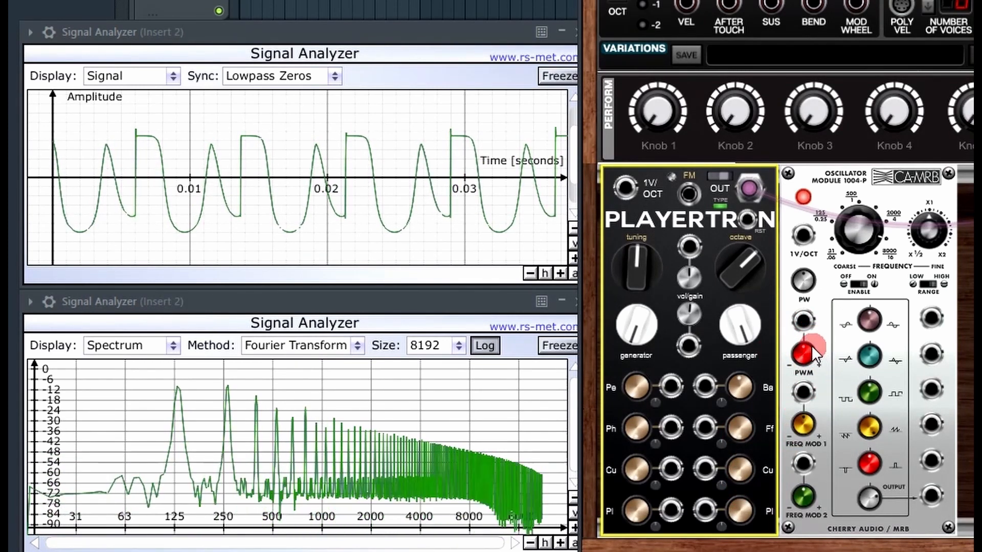
Step: Set the Playertron Period to around 0,37 and read the value from its tooltip
left_click_drag(639, 398, 649, 176)
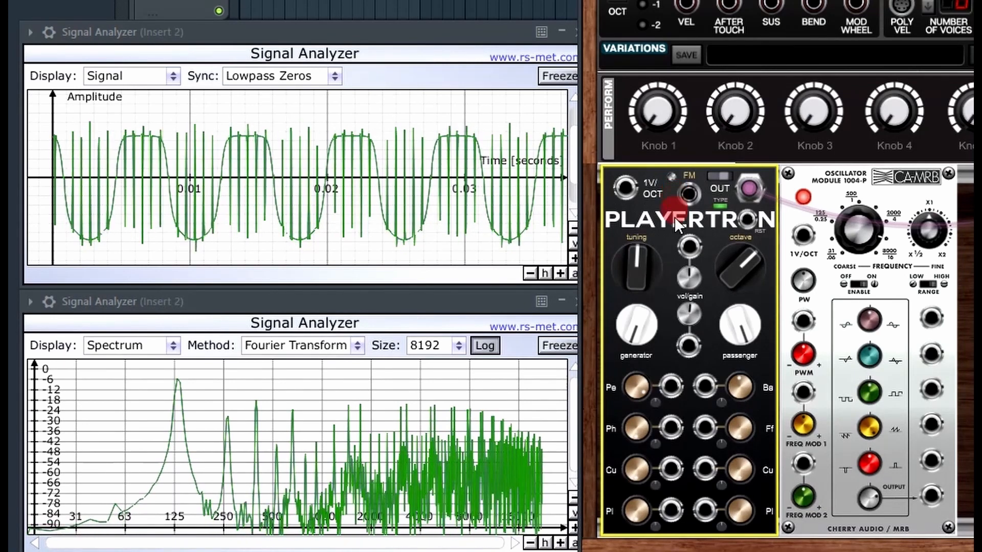
mouse_move(637, 384)
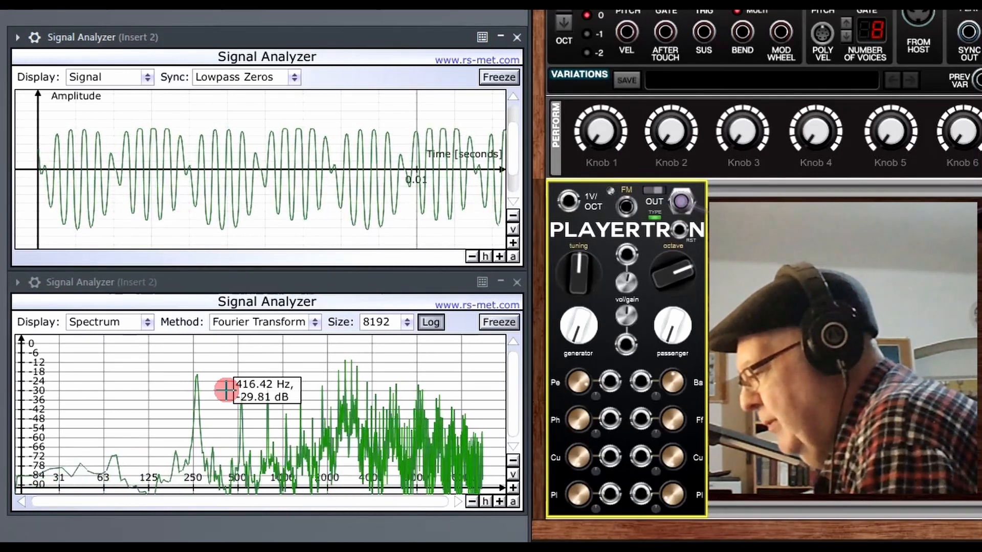
left_click(669, 378)
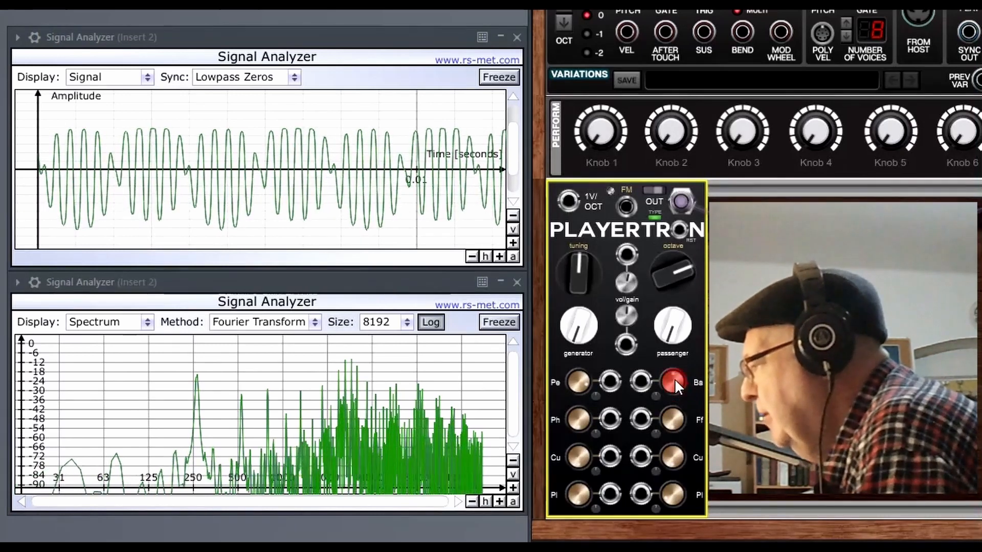
Step: Lower the Playertron Period to 8,82
left_click_drag(579, 378, 558, 382)
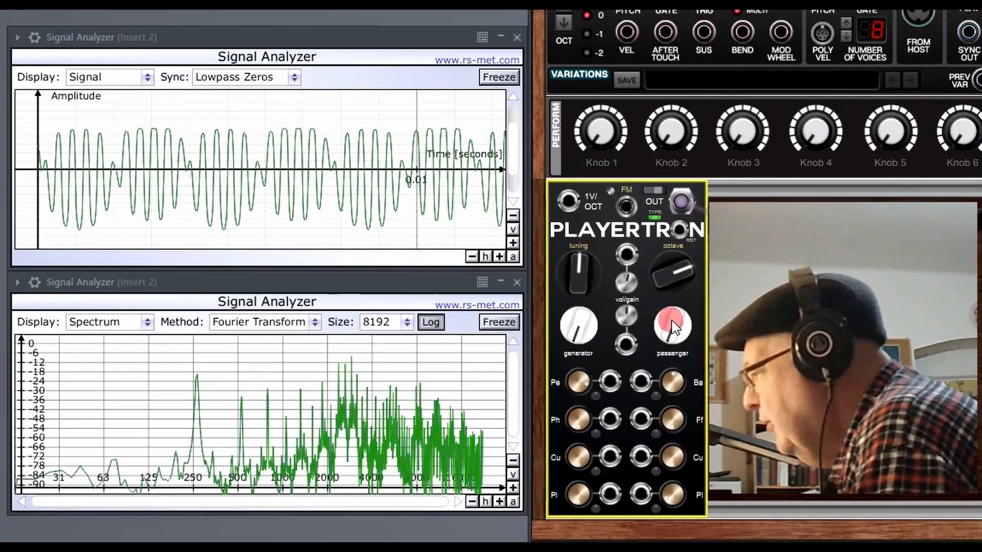
Step: Nudge the Passenger knob and bring the Pl (Pulse 2) setting down to about 0,06
mouse_move(666, 323)
left_mouse_down()
mouse_move(655, 232)
mouse_move(690, 89)
mouse_move(729, 193)
left_mouse_up()
left_click_drag(667, 502, 667, 461)
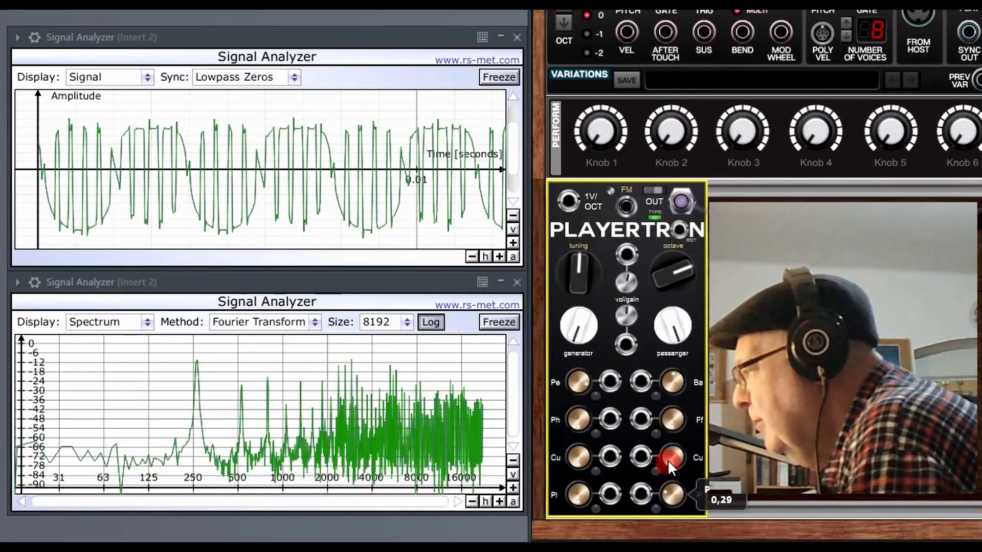
left_click_drag(677, 410, 664, 507)
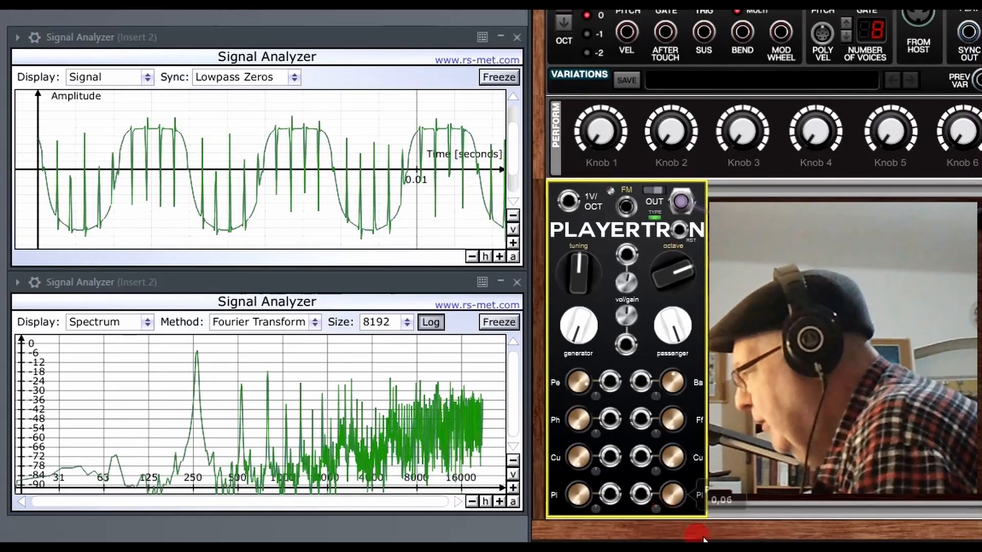
Step: Swing the Passenger knob back and forth, leaving it centred at 12 o'clock
left_click(672, 328)
left_click_drag(673, 328, 686, 424)
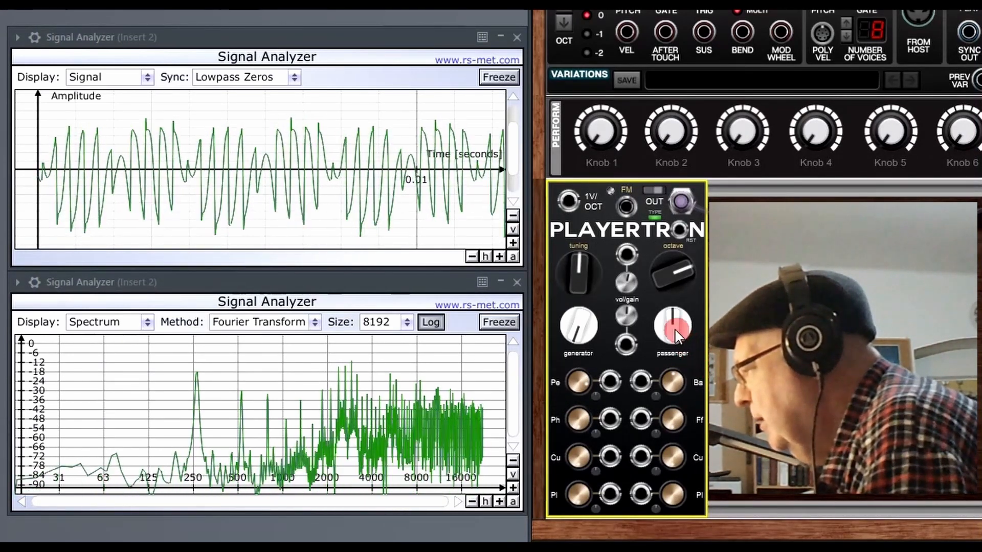
left_click_drag(674, 338, 677, 319)
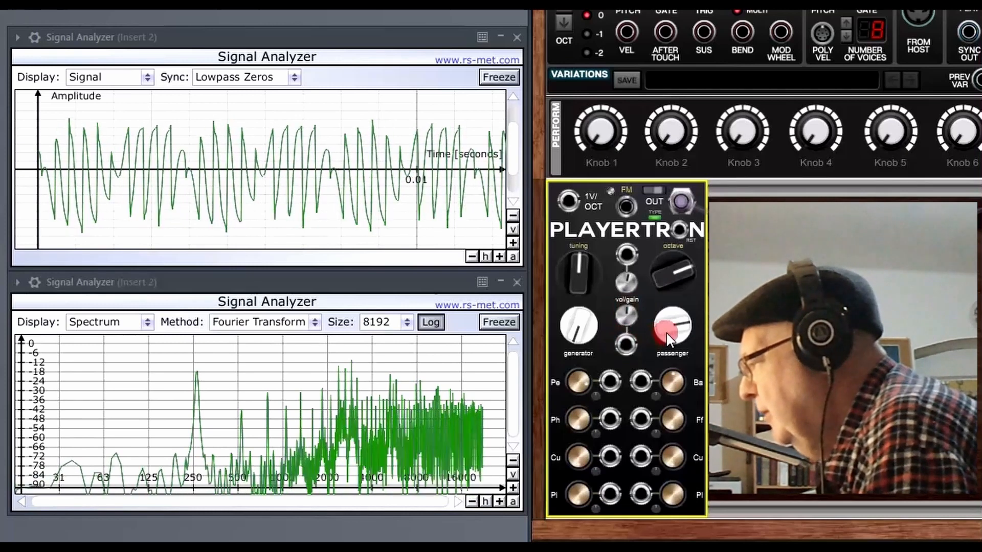
mouse_move(671, 332)
left_mouse_down()
mouse_move(683, 374)
mouse_move(671, 331)
mouse_move(670, 366)
left_mouse_up()
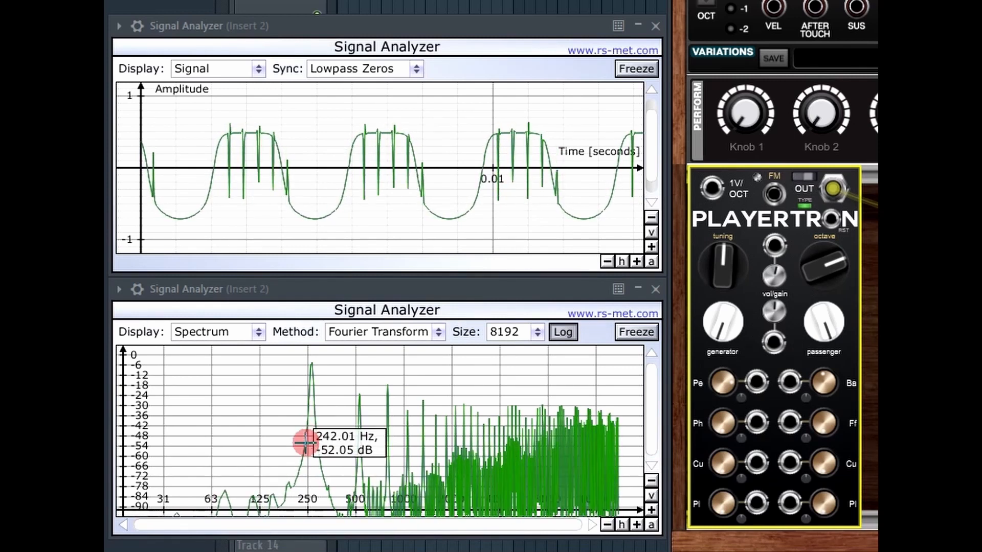
Step: Lower Ba to about 49 and nudge the Passenger setting slightly
left_click_drag(822, 383, 818, 376)
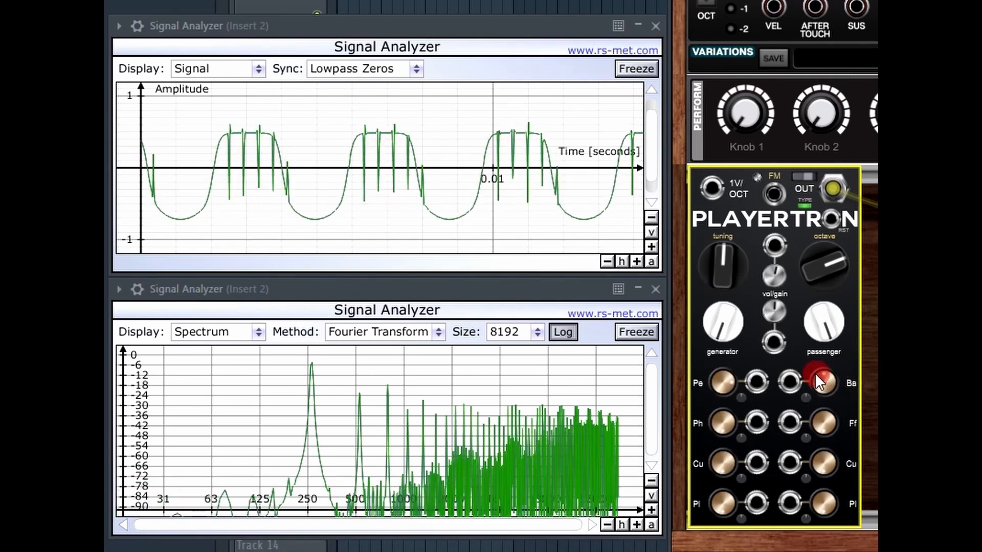
left_click(822, 323)
left_click_drag(824, 330, 822, 324)
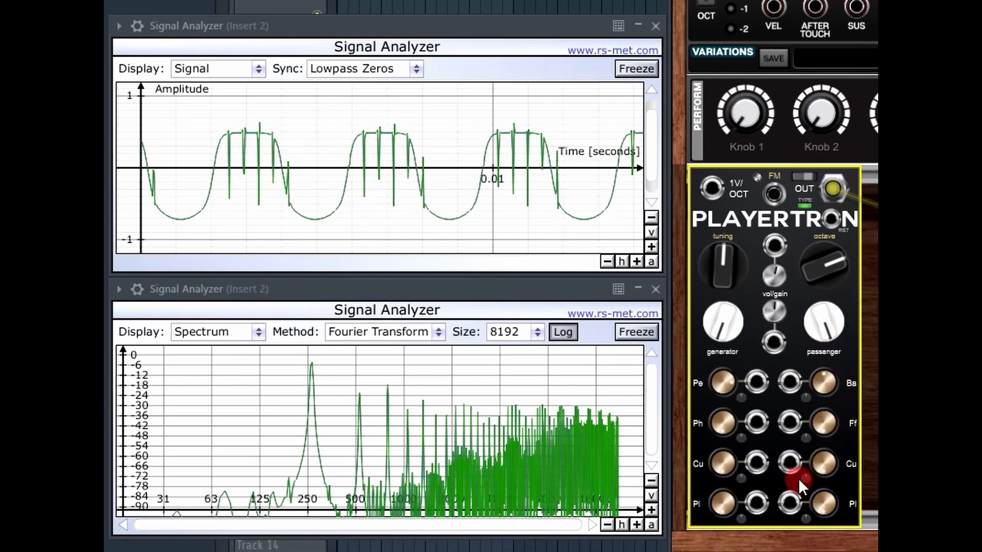
mouse_move(811, 496)
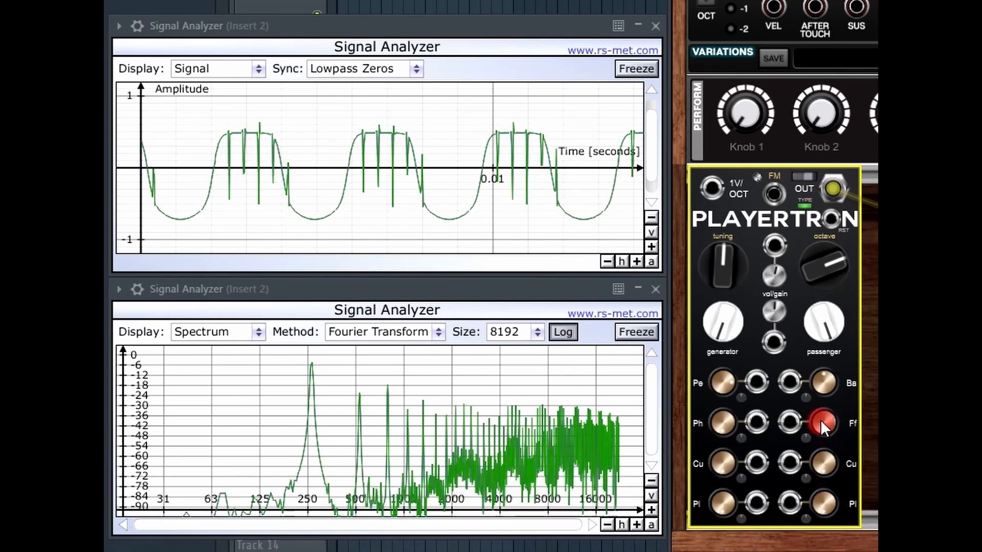
Step: Sweep the Ff feedback knob up and down, ending with feedback lowered from 4 to 2
mouse_move(820, 419)
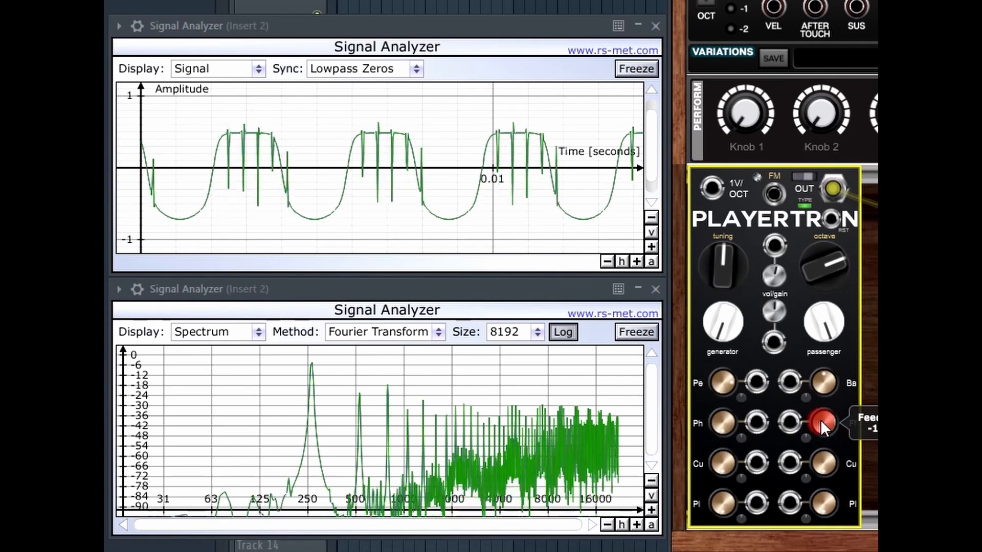
left_click_drag(820, 419, 822, 391)
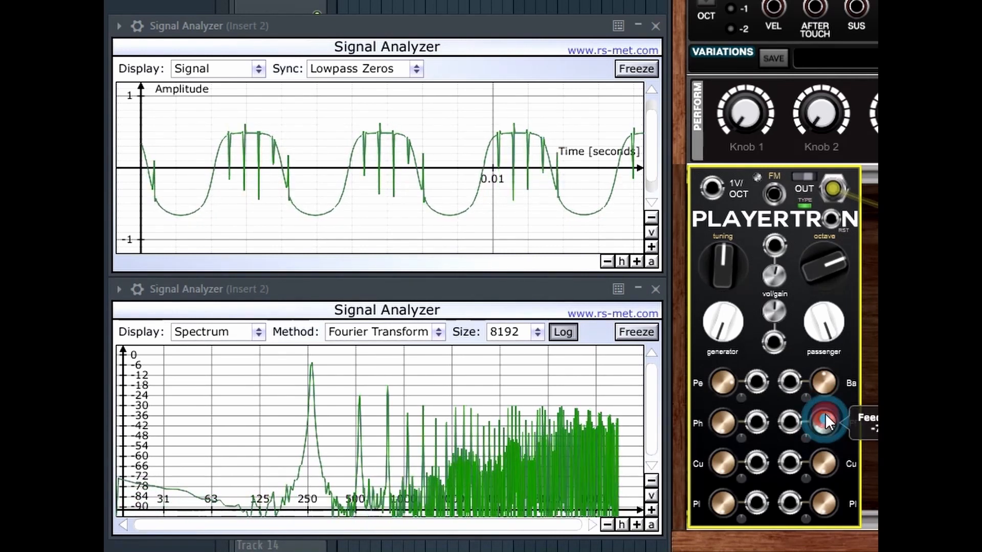
left_click_drag(826, 384, 827, 330)
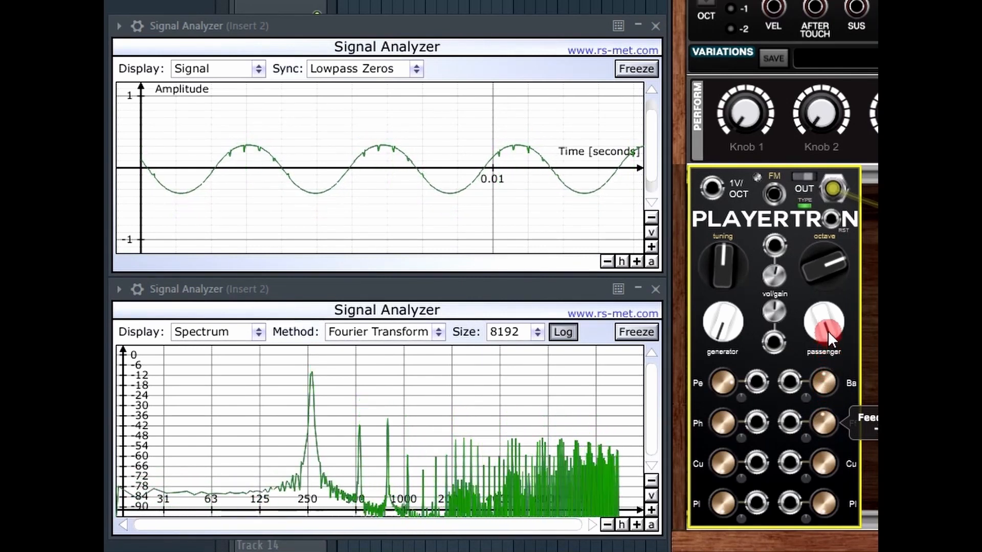
left_click_drag(825, 426, 808, 378)
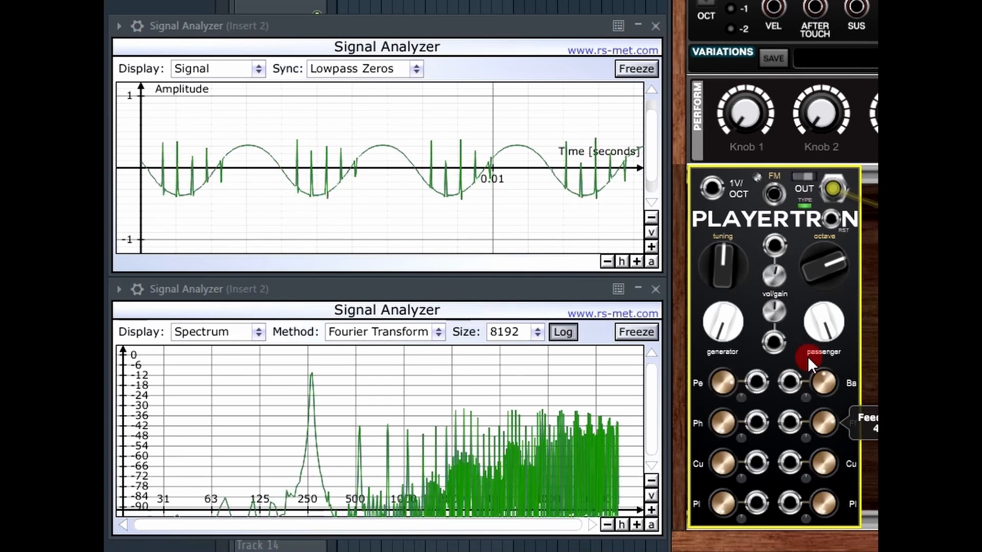
left_click_drag(808, 359, 820, 255)
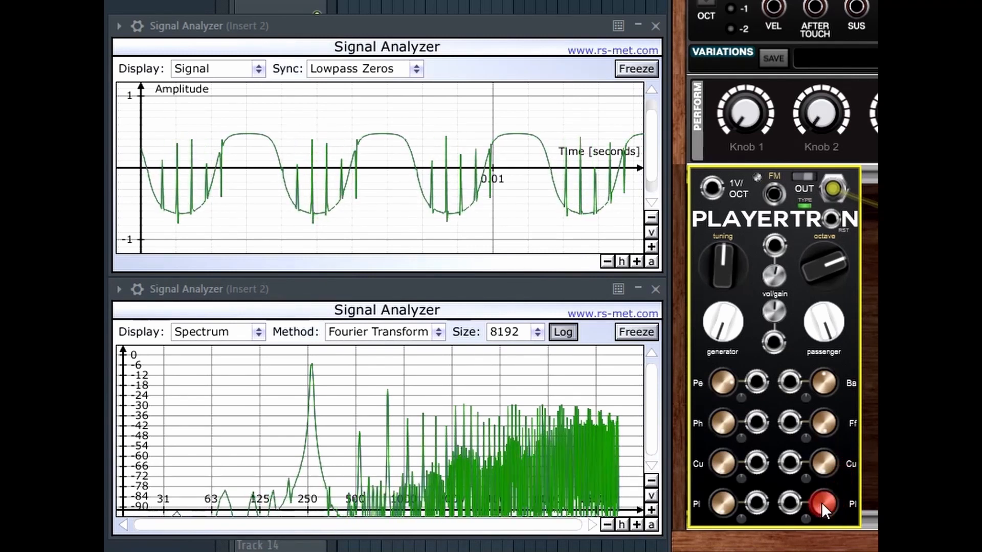
Step: Raise Pulse to about 0,9 and turn Ff down until the waveform spikes disappear
left_click_drag(823, 506, 870, 291)
left_click_drag(824, 500, 823, 443)
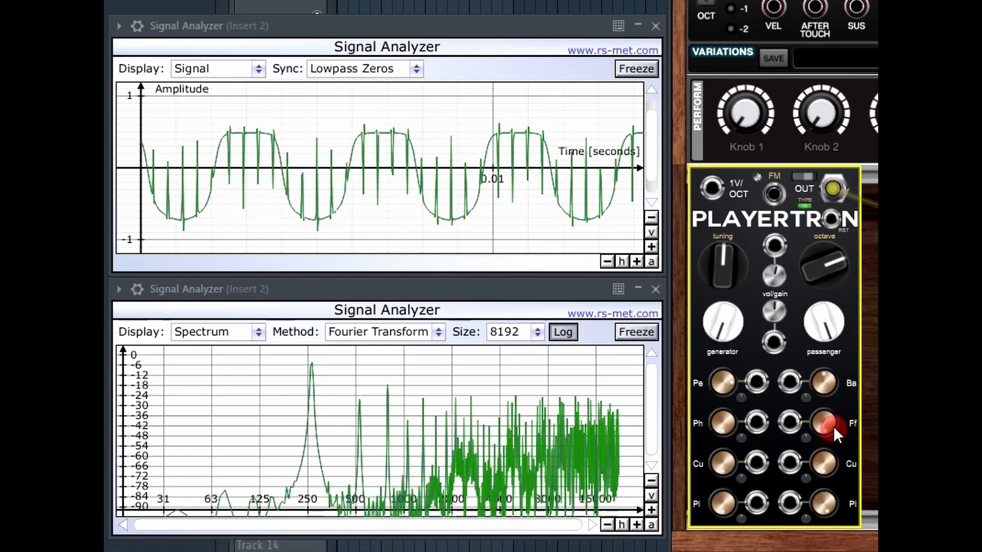
mouse_move(831, 436)
left_mouse_down()
mouse_move(826, 423)
mouse_move(819, 551)
mouse_move(875, 391)
left_mouse_up()
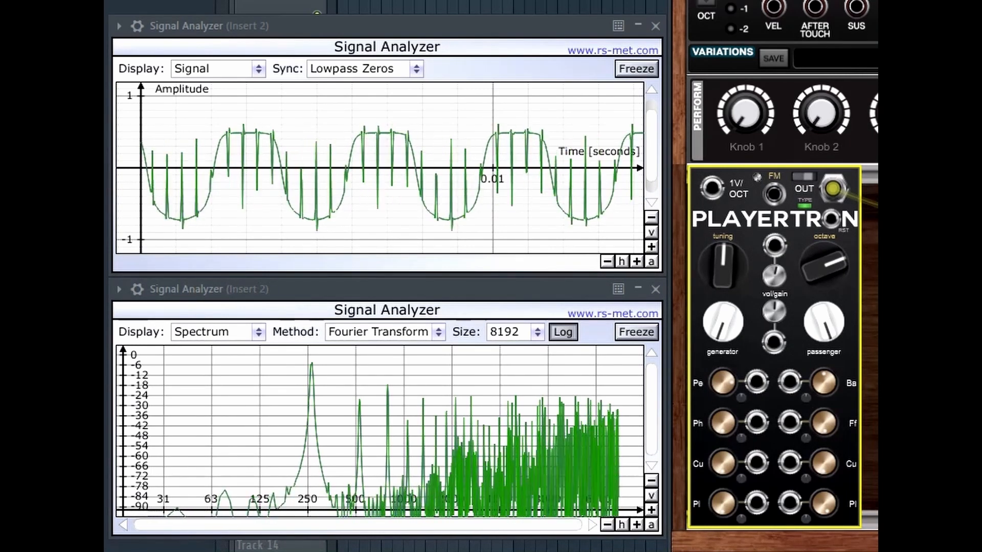
left_click_drag(837, 502, 821, 505)
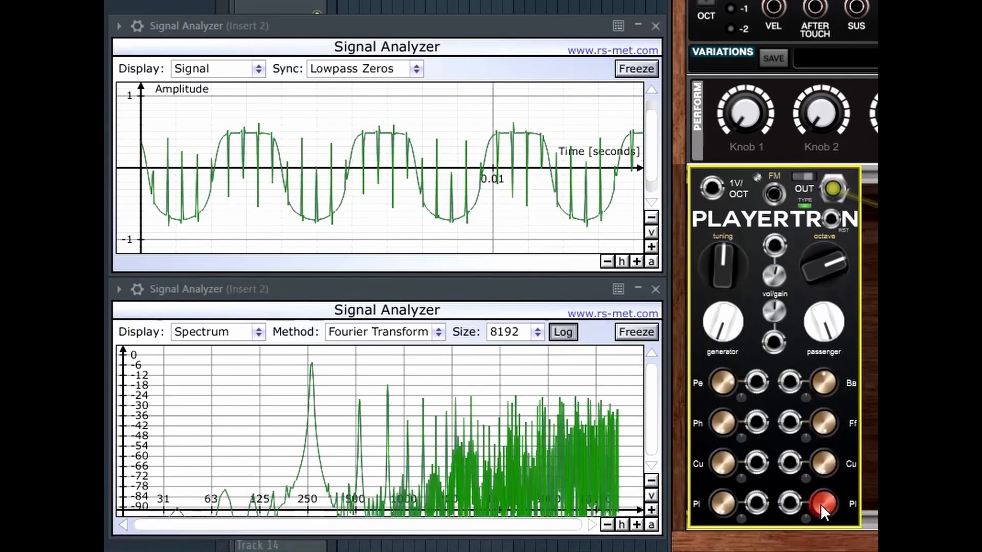
mouse_move(817, 449)
left_mouse_down()
mouse_move(821, 503)
mouse_move(830, 453)
left_mouse_up()
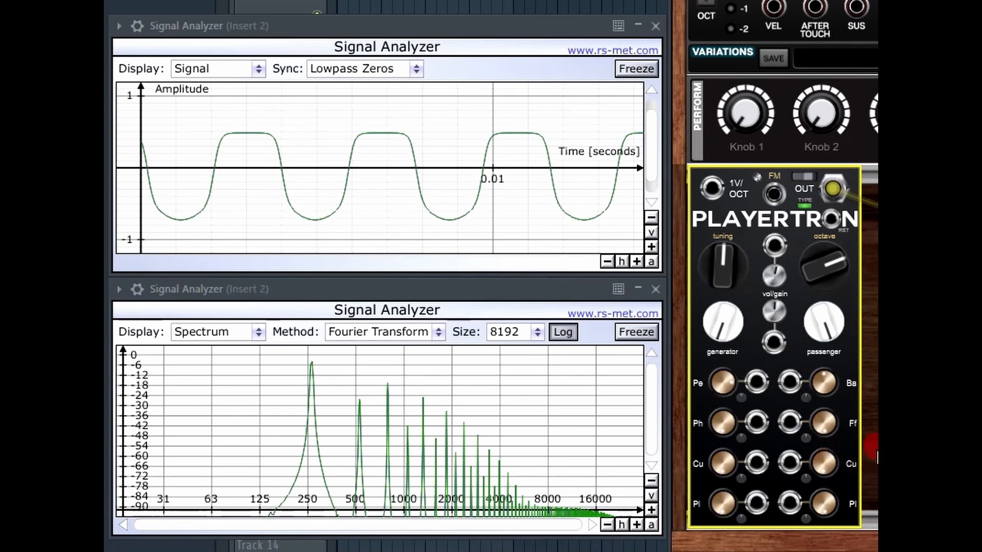
Step: Raise the right Cu (Curve) knob to add ripples to the Playertron waveform
left_click(820, 465)
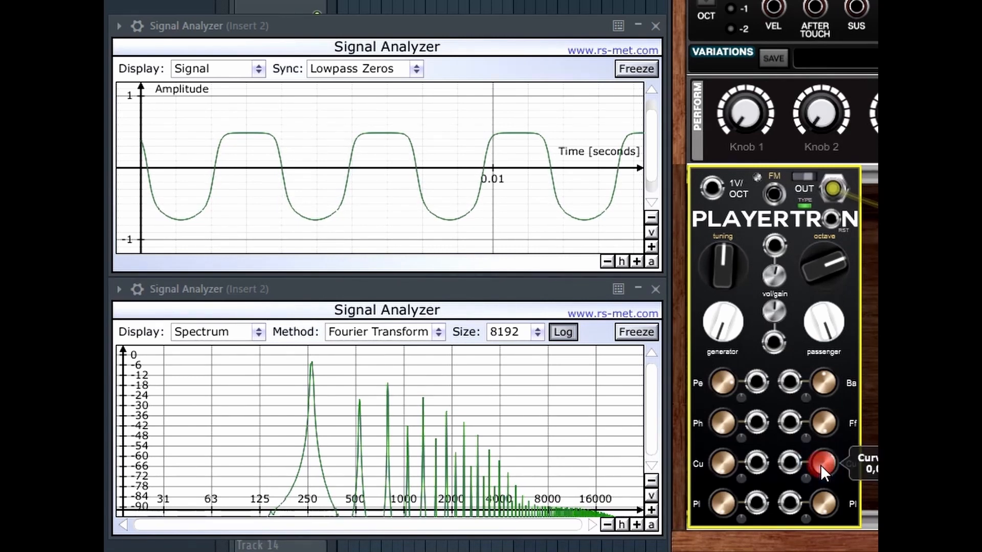
mouse_move(820, 461)
left_mouse_down()
mouse_move(815, 256)
mouse_move(850, 234)
mouse_move(855, 301)
mouse_move(821, 465)
mouse_move(824, 414)
mouse_move(834, 373)
mouse_move(821, 525)
mouse_move(807, 529)
left_mouse_up()
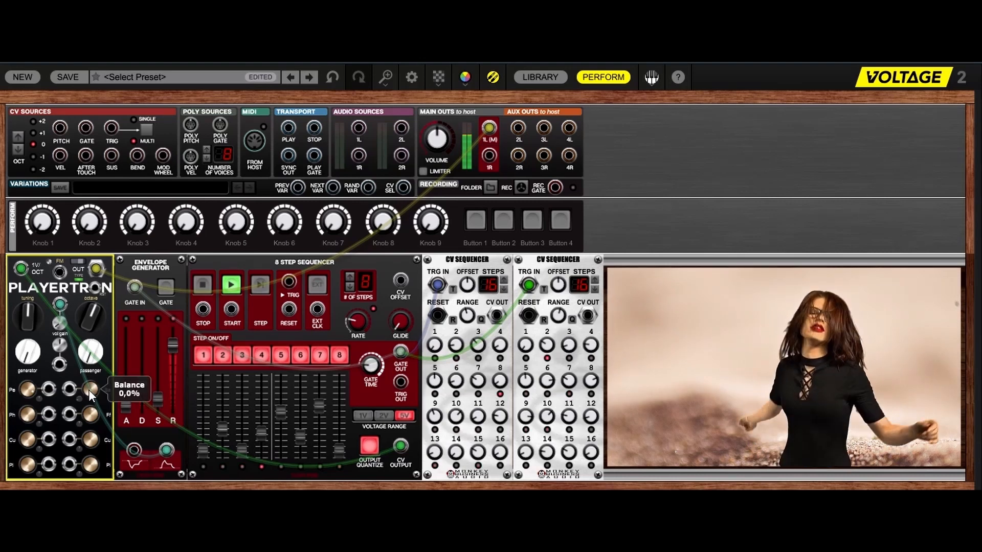
Step: Raise Playertron's balance offset to -2,53 and patch both CV Sequencer outputs into Playertron inputs
left_click_drag(89, 391, 82, 359)
left_click_drag(78, 398, 79, 380)
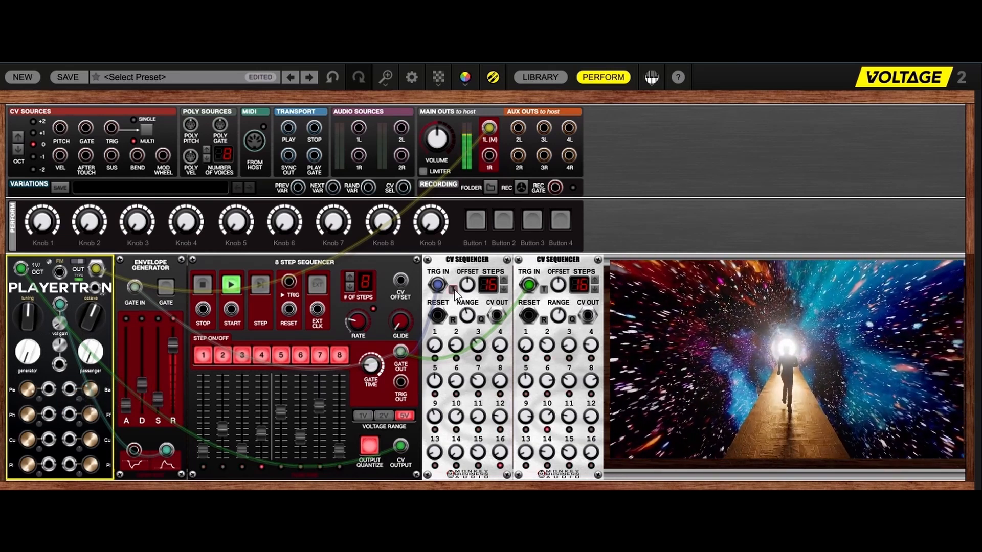
left_click_drag(496, 318, 70, 388)
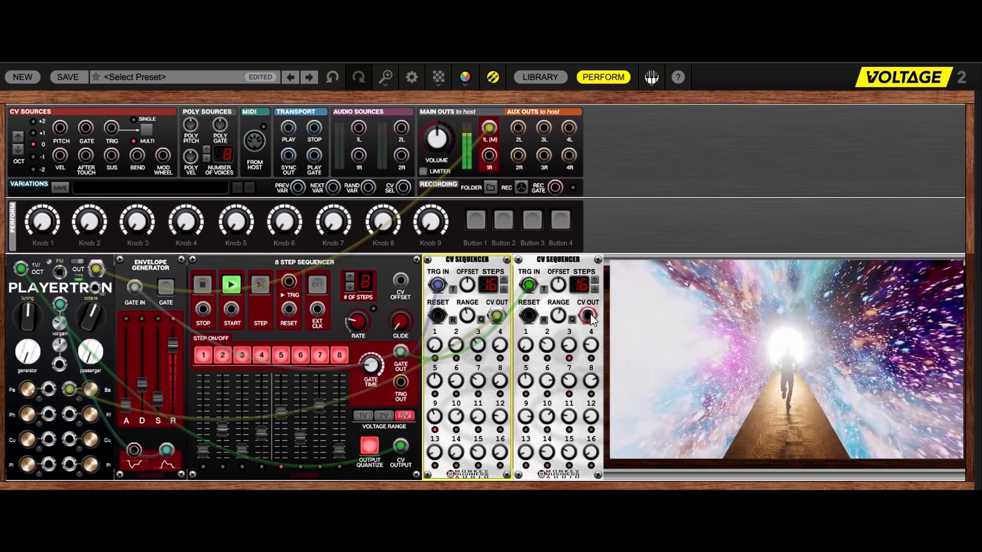
left_click_drag(589, 318, 51, 387)
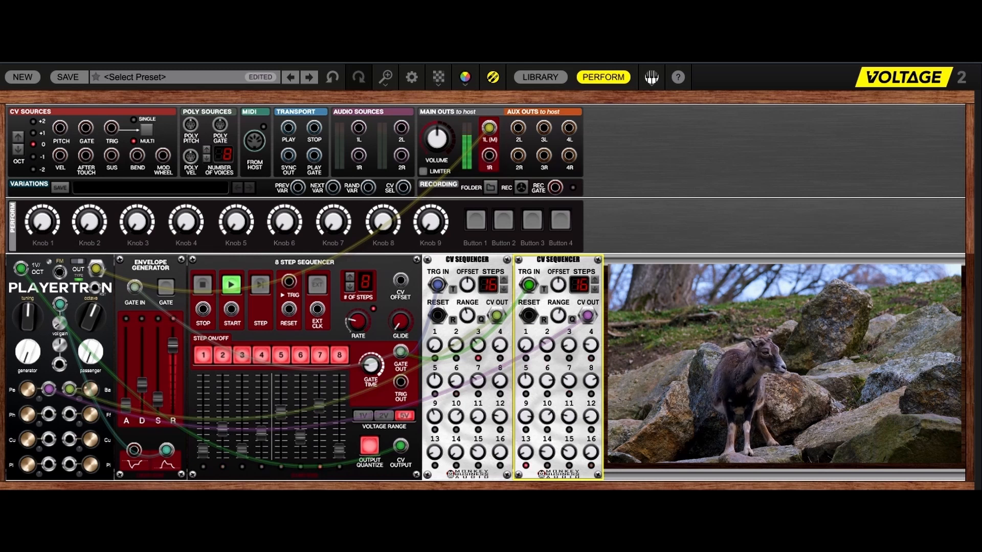
Step: Try the 2V range, move the purple cable and the green cable to the Cu row input, then return to 5V
left_click(384, 416)
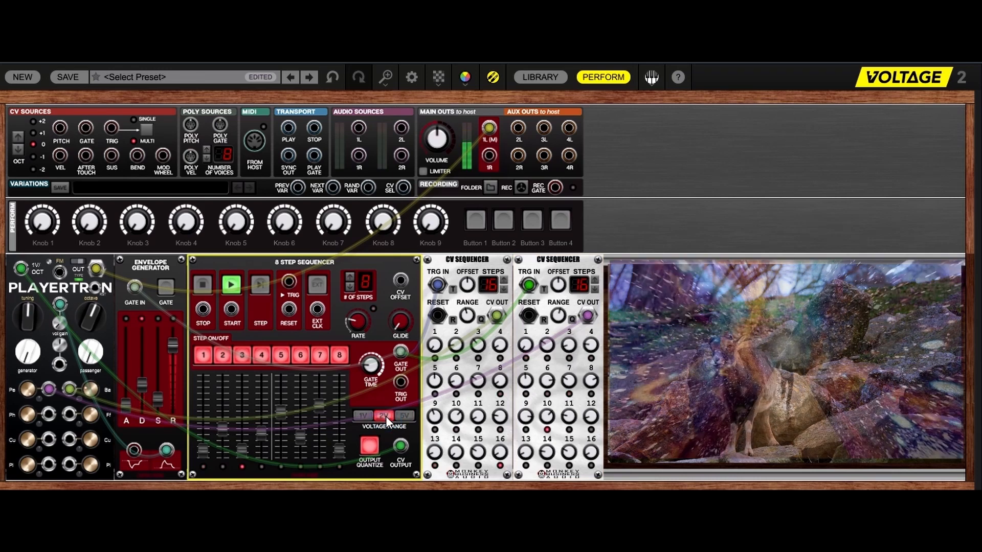
mouse_move(47, 388)
left_mouse_down()
mouse_move(285, 488)
mouse_move(368, 490)
mouse_move(87, 467)
mouse_move(51, 388)
left_mouse_up()
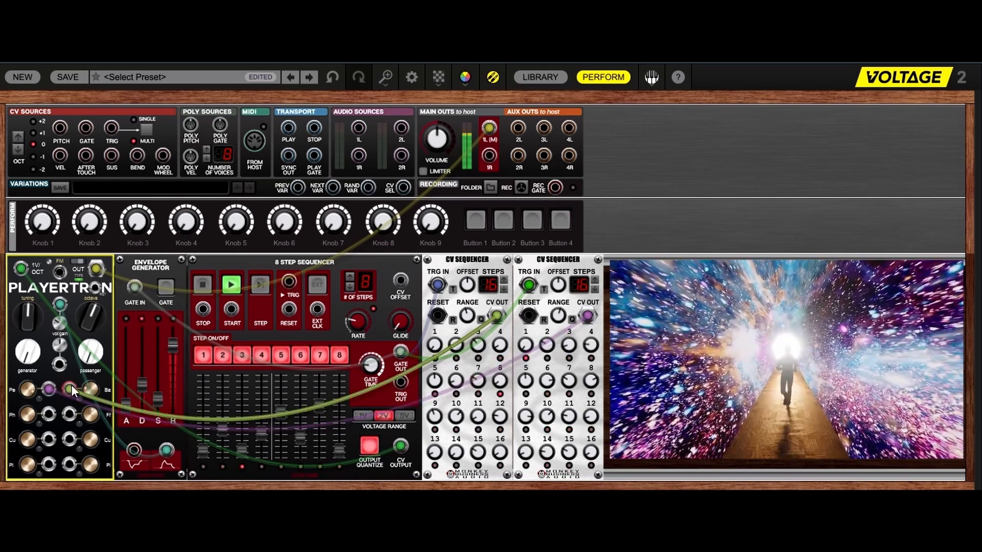
left_click_drag(71, 386, 79, 409)
mouse_move(82, 425)
left_mouse_down()
mouse_move(72, 440)
mouse_move(67, 414)
left_mouse_up()
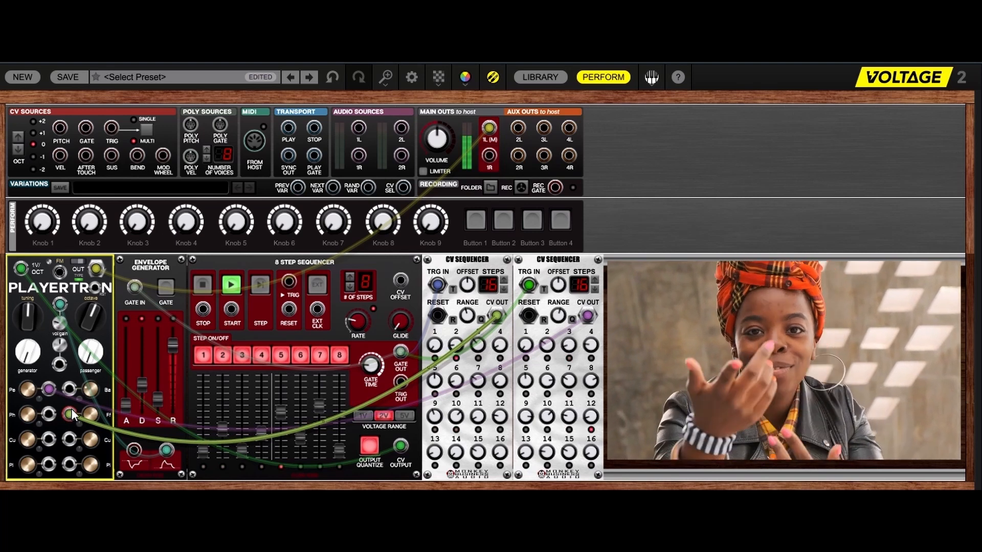
left_click(404, 417)
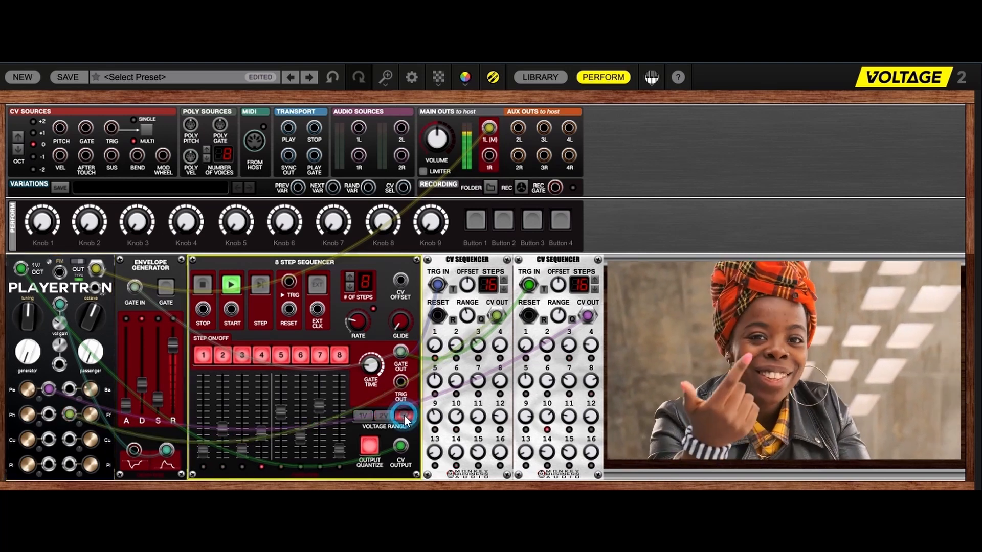
Step: Try the 1V range, remove the green and purple sequencer cables from Playertron, then return to 5V
left_click(364, 415)
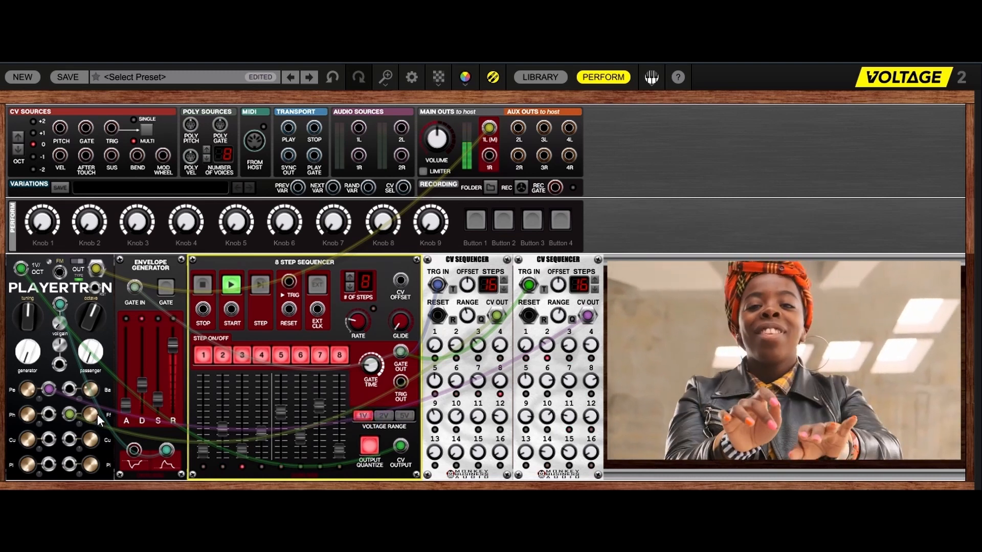
left_click_drag(70, 413, 235, 492)
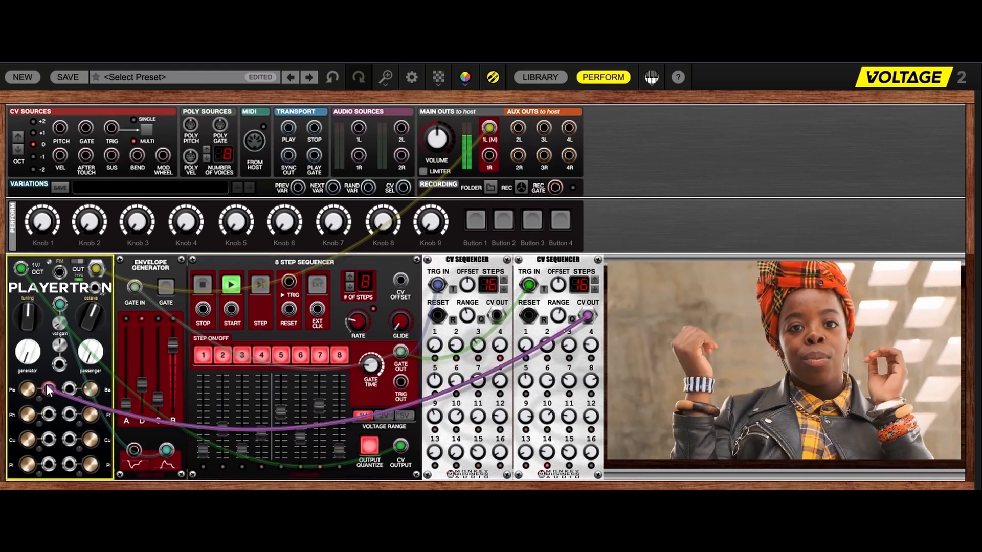
left_click_drag(47, 390, 475, 494)
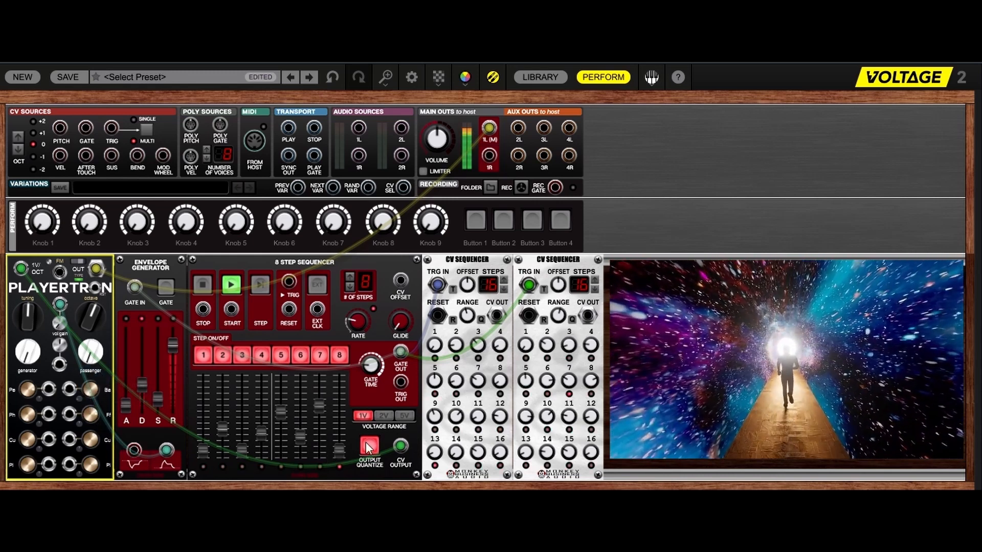
left_click(404, 415)
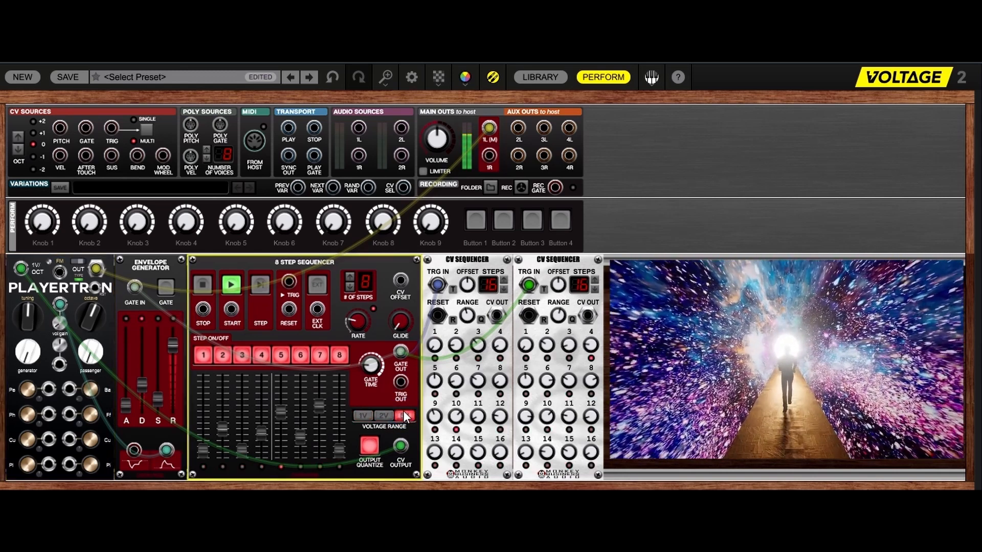